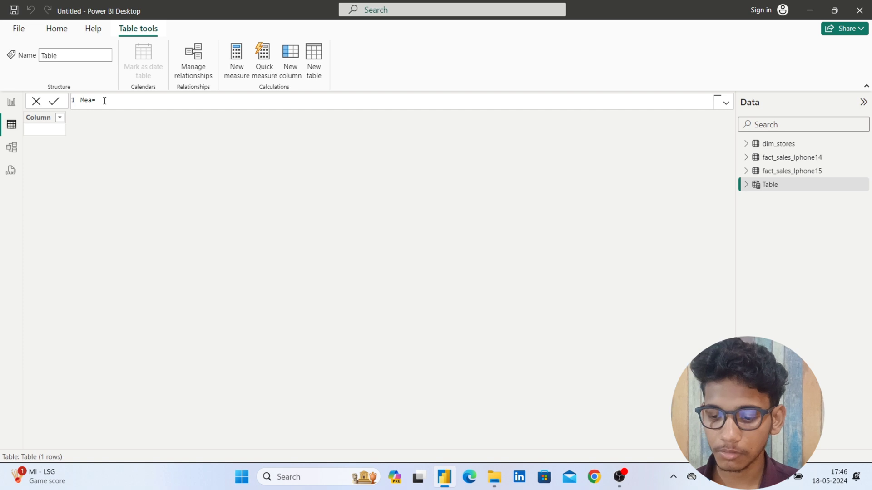
# Name the new calculated table Measure_Table and expand it to show its fields
pyautogui.write('sure ')
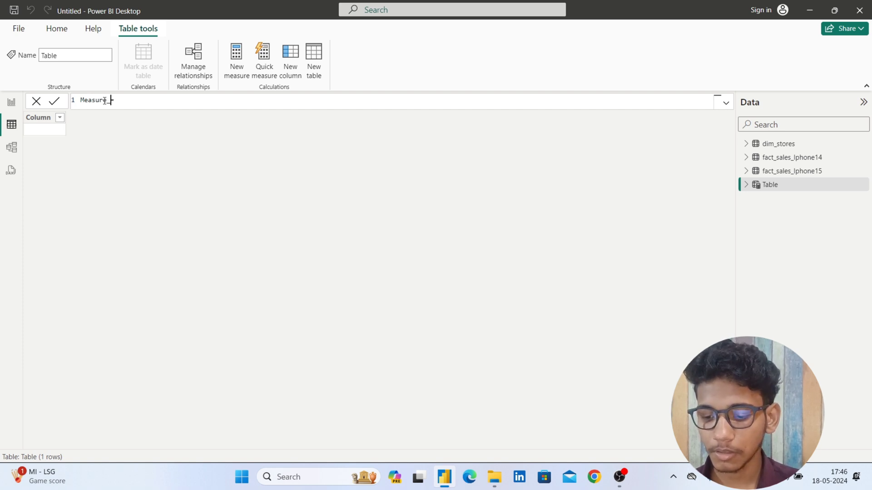
pyautogui.write('Table')
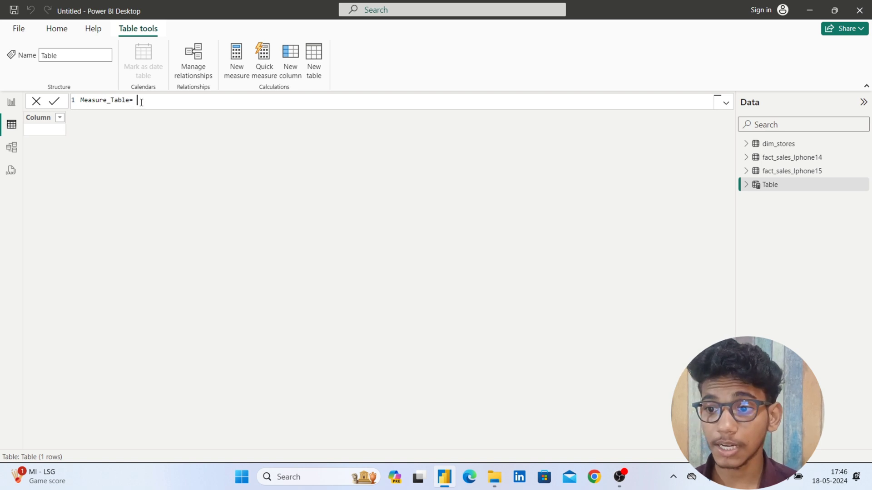
pyautogui.press('Return')
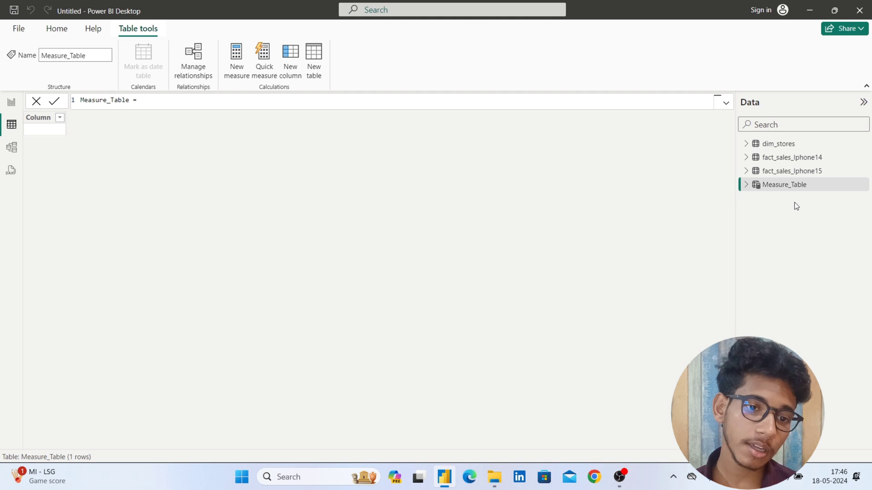
pyautogui.click(745, 186)
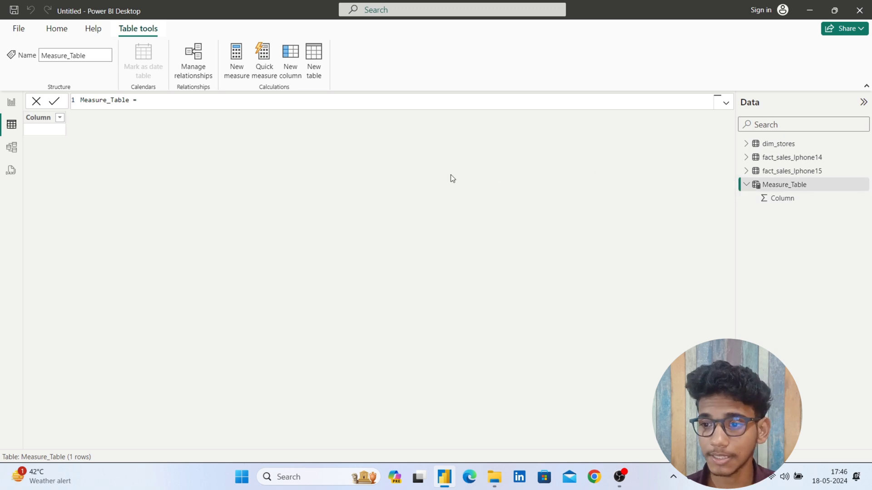
# In the report view, add a new measure to Measure_Table and name it "iphone 15 sales"
pyautogui.click(12, 101)
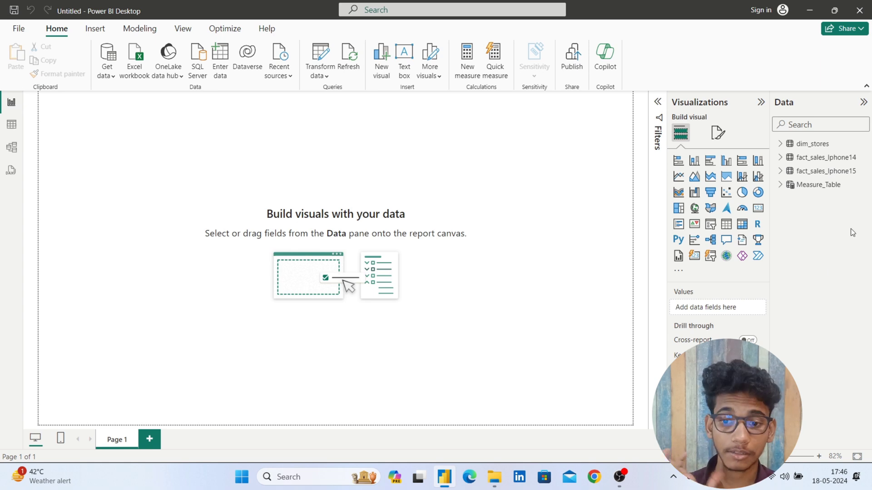
pyautogui.click(864, 185)
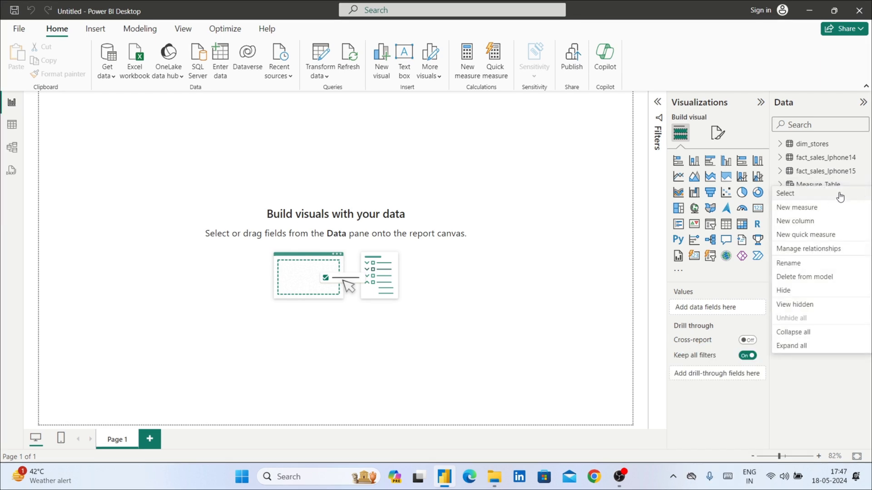
pyautogui.click(819, 213)
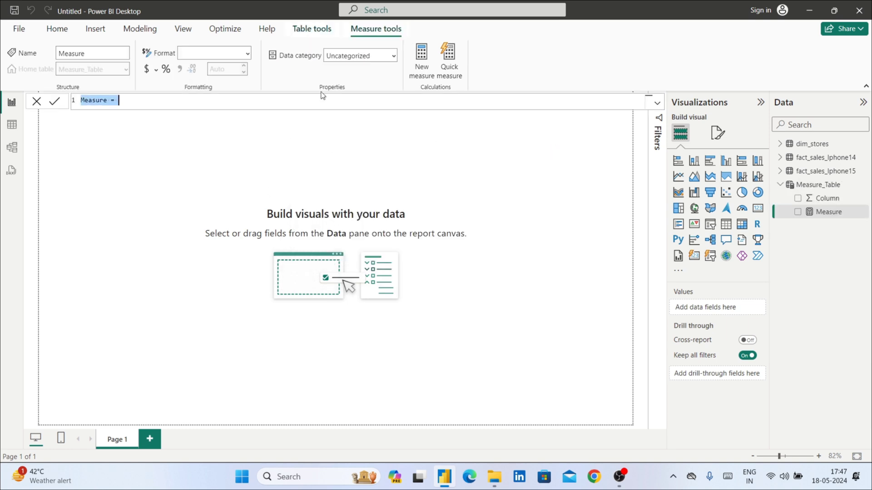
pyautogui.click(109, 100)
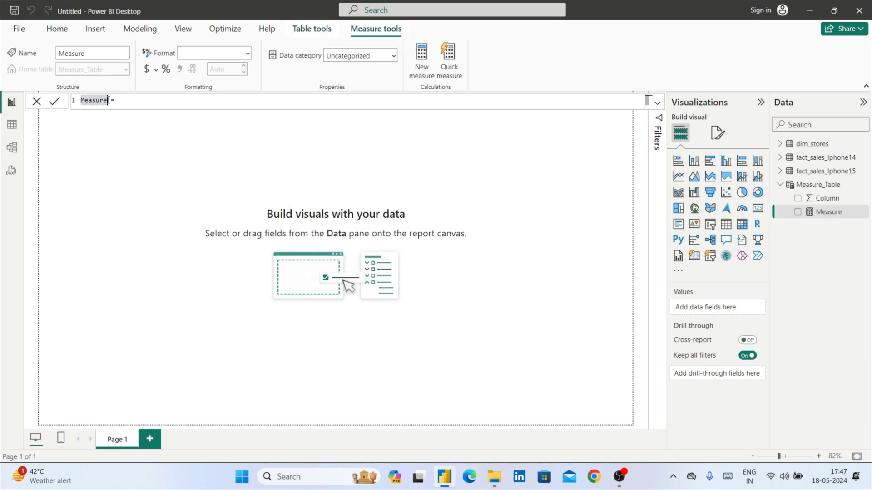
pyautogui.press('BackSpace')
pyautogui.press('BackSpace')
pyautogui.press('BackSpace')
pyautogui.press('BackSpace')
pyautogui.press('BackSpace')
pyautogui.press('BackSpace')
pyautogui.press('BackSpace')
pyautogui.write('iphone 15 sal')
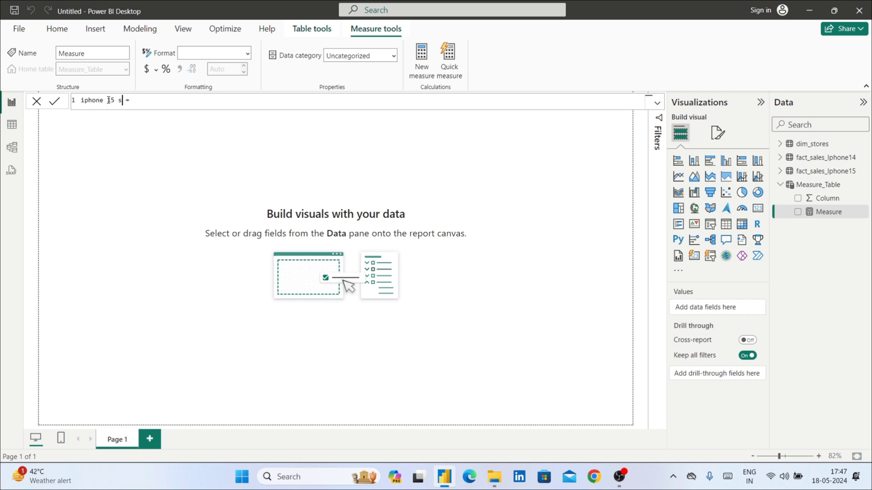
pyautogui.write('es')
# Define the iphone 15 sales measure as SUM(fact_sales_Iphone15[iphone15])
pyautogui.click(172, 105)
pyautogui.write('sum')
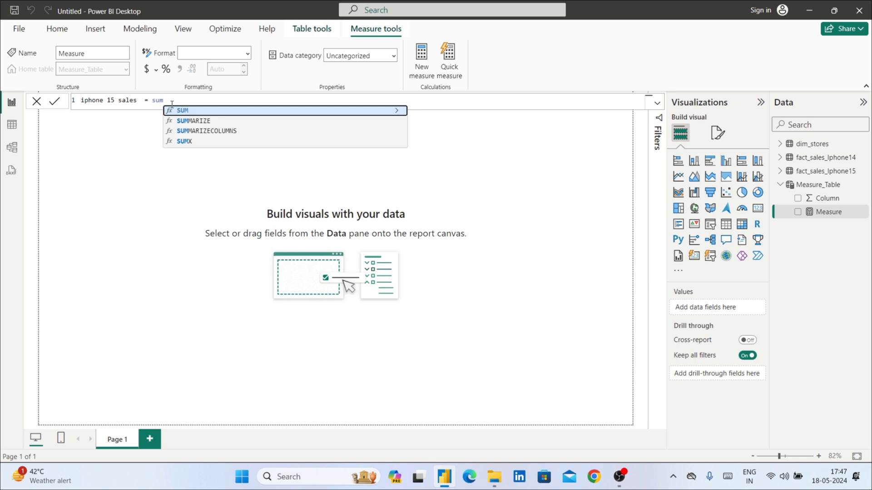
pyautogui.press('Tab')
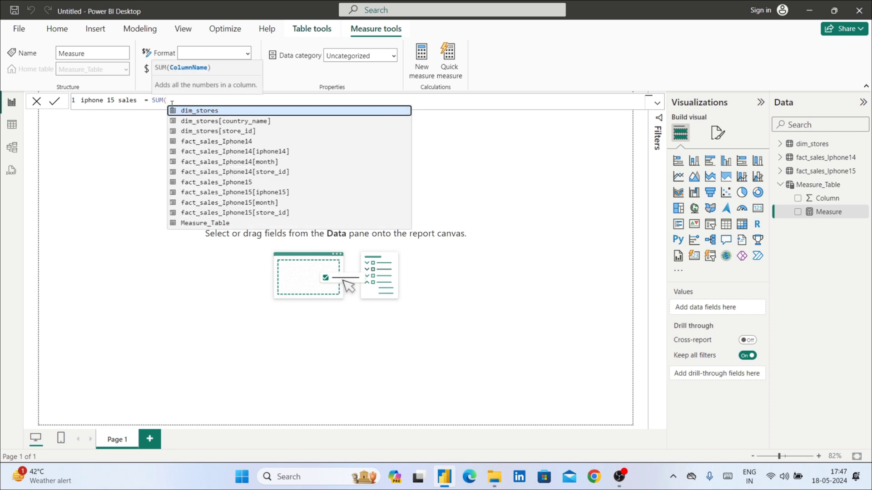
pyautogui.press('Down')
pyautogui.press('Down')
pyautogui.press('Down')
pyautogui.press('Down')
pyautogui.press('Down')
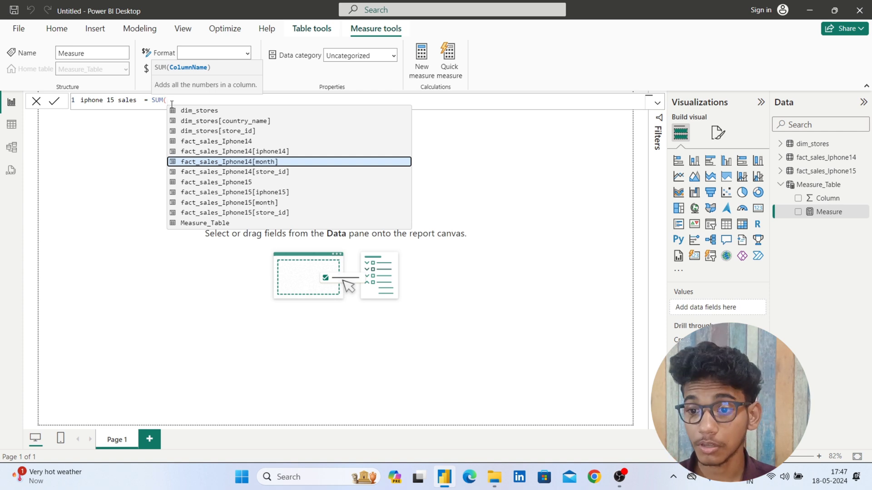
pyautogui.press('Down')
pyautogui.press('Down')
pyautogui.press('Down')
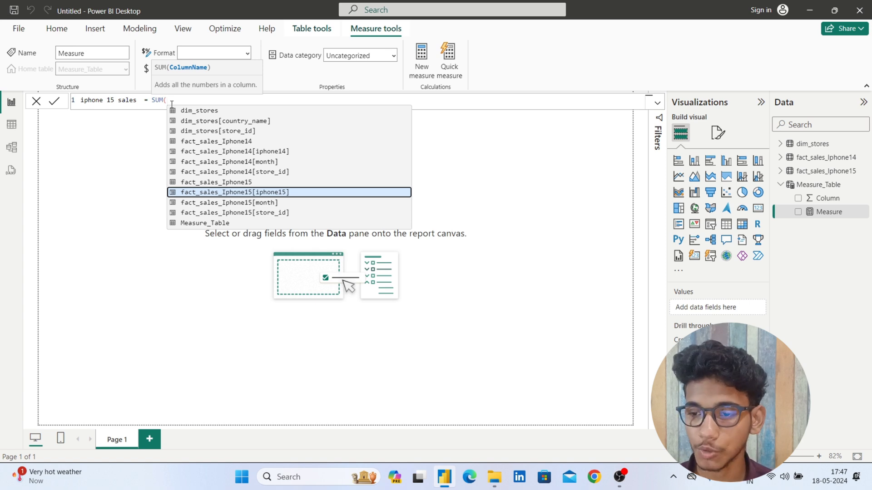
pyautogui.press('Tab')
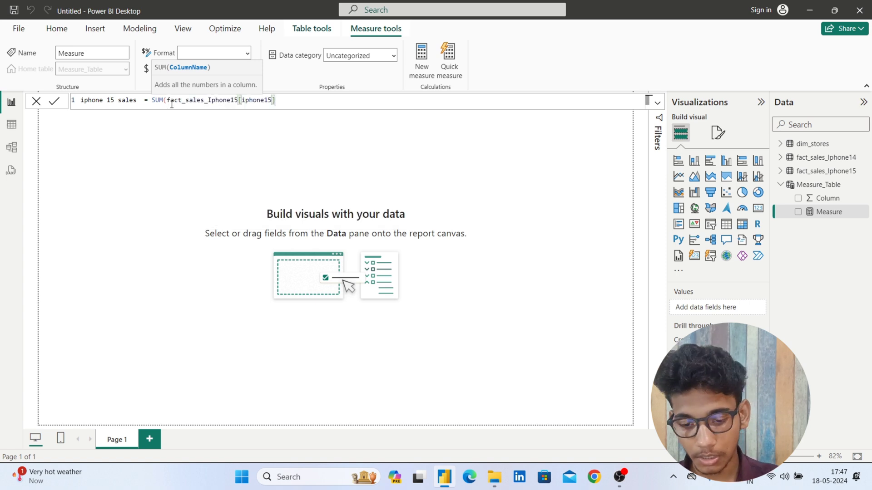
pyautogui.write(')')
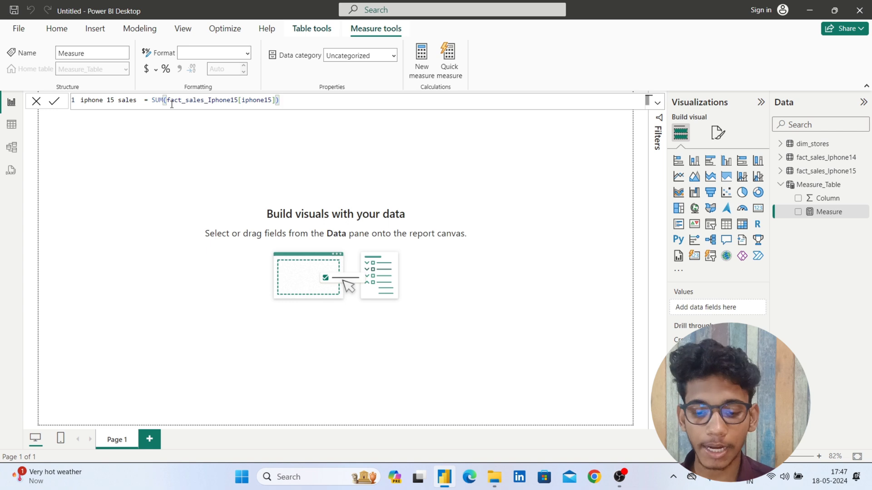
pyautogui.press('Return')
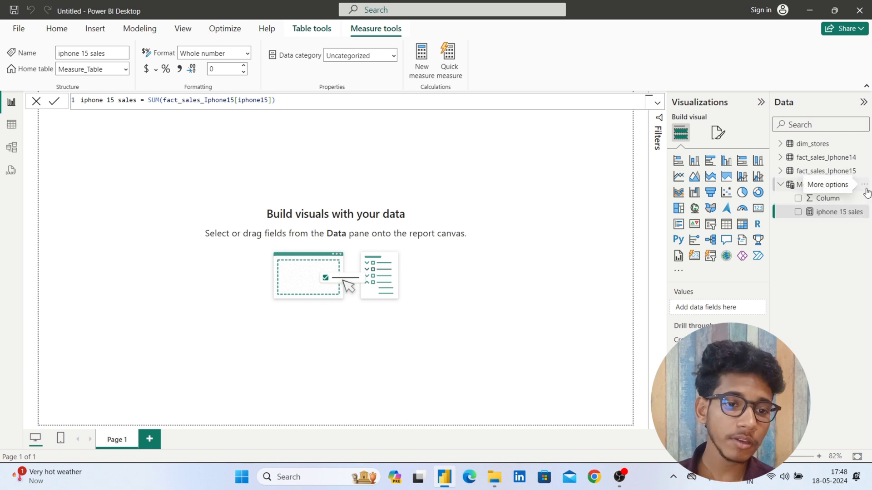
# Add another measure to Measure_Table and name it "iphone 14 sales"
pyautogui.click(866, 191)
pyautogui.click(819, 213)
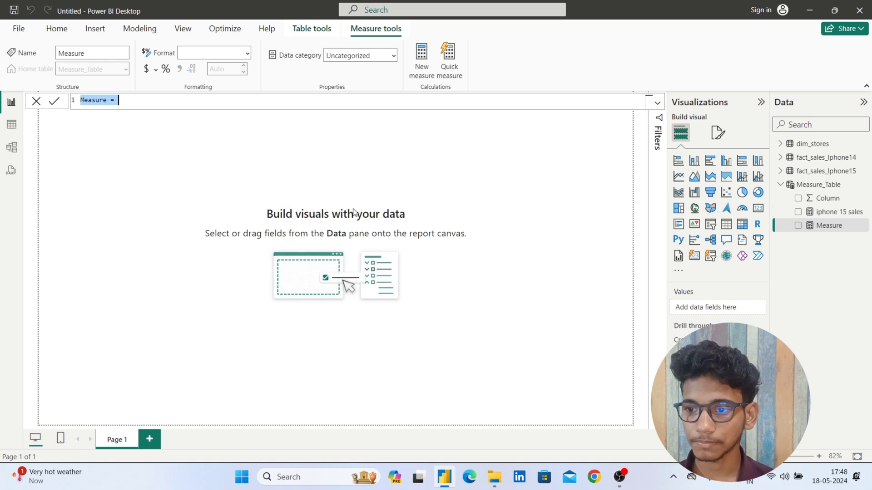
pyautogui.click(108, 103)
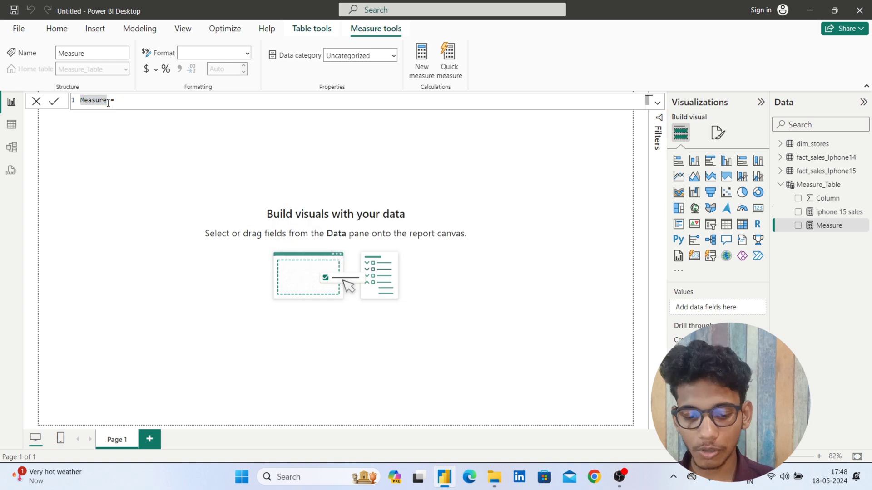
pyautogui.press('BackSpace')
pyautogui.press('BackSpace')
pyautogui.press('BackSpace')
pyautogui.press('BackSpace')
pyautogui.press('BackSpace')
pyautogui.press('BackSpace')
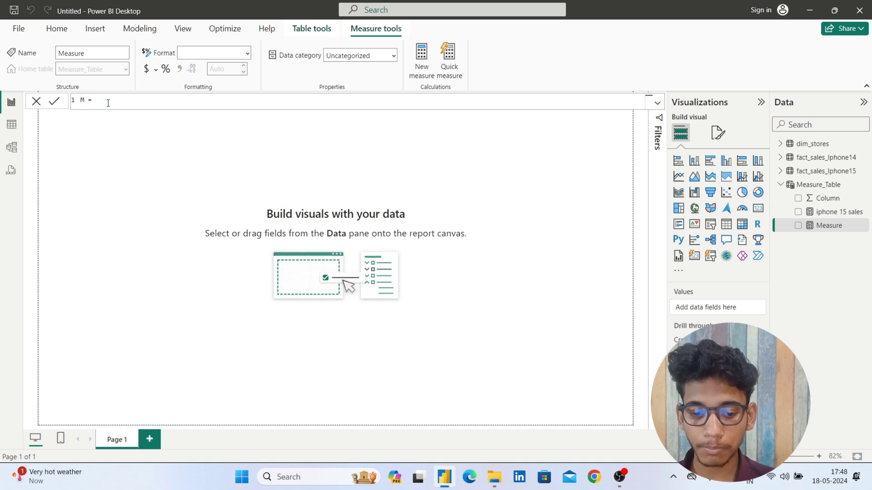
pyautogui.press('BackSpace')
pyautogui.write('iphone')
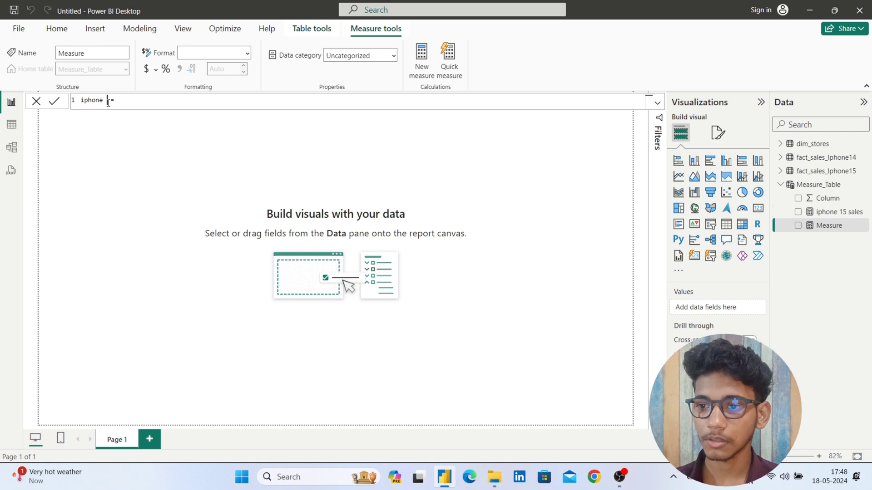
pyautogui.write(' 14 sal')
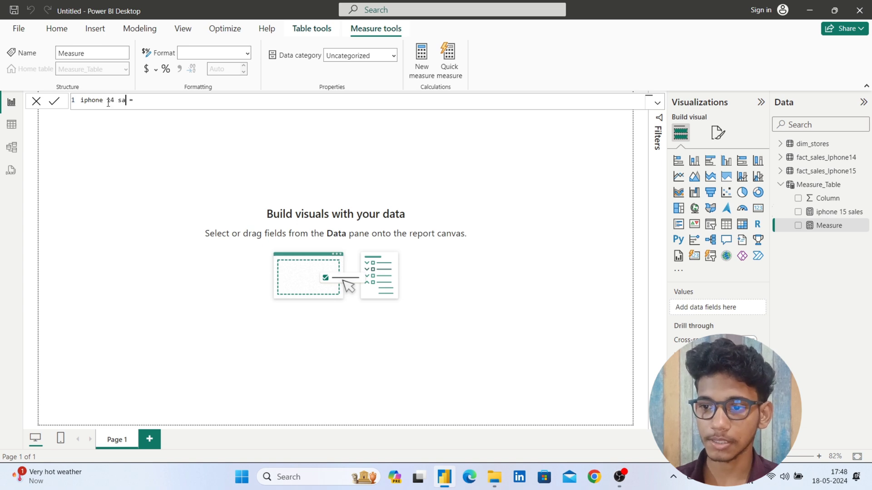
pyautogui.write('es')
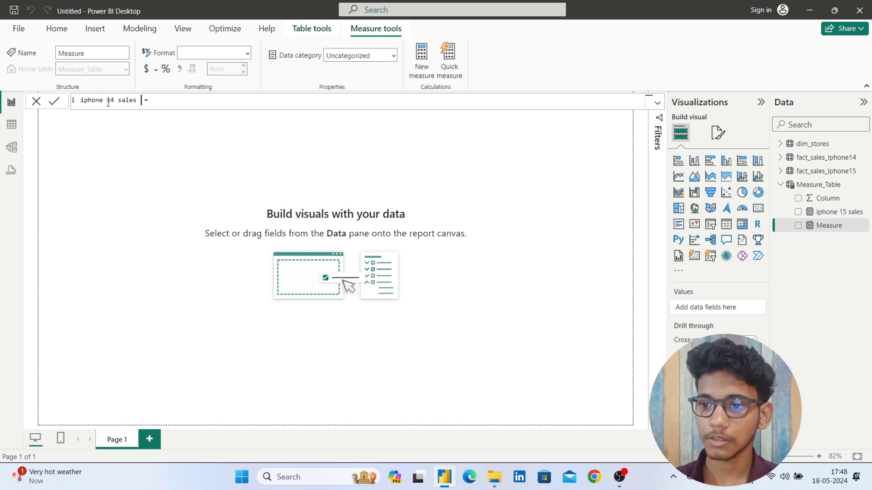
# Define the iphone 14 sales measure as SUM(fact_sales_Iphone14[iphone14])
pyautogui.click(176, 105)
pyautogui.write('sum')
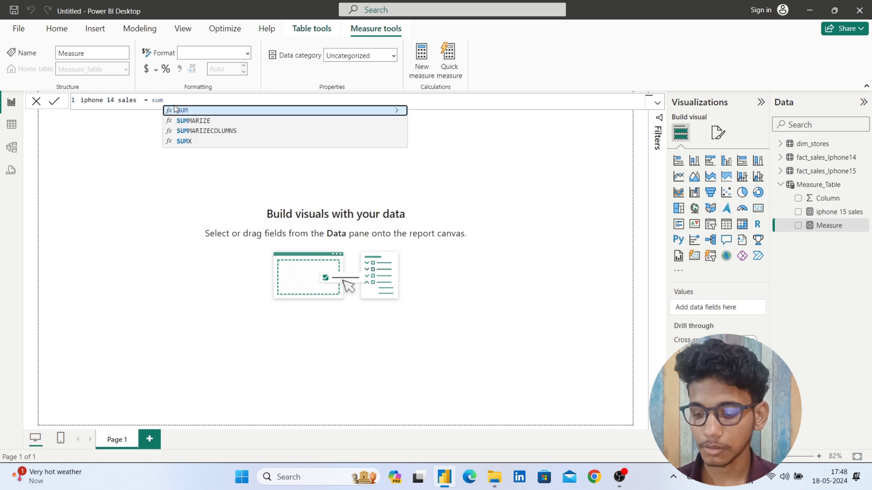
pyautogui.press('Tab')
pyautogui.click(280, 154)
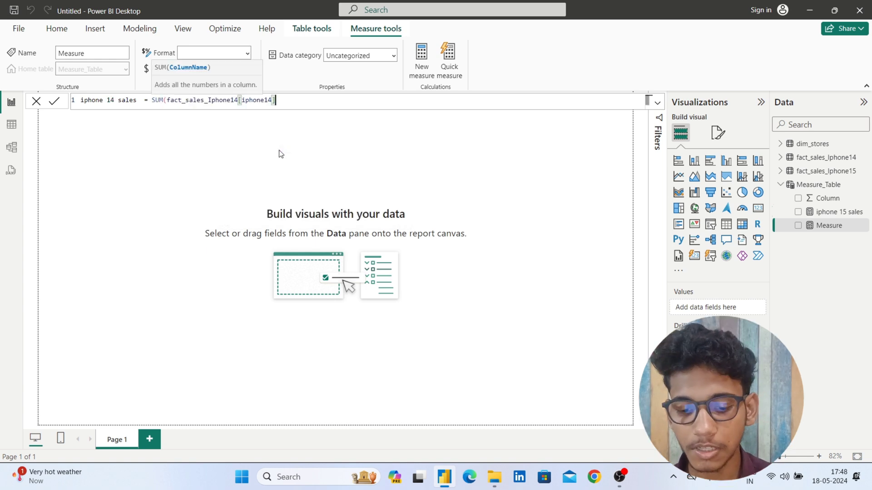
pyautogui.write(')')
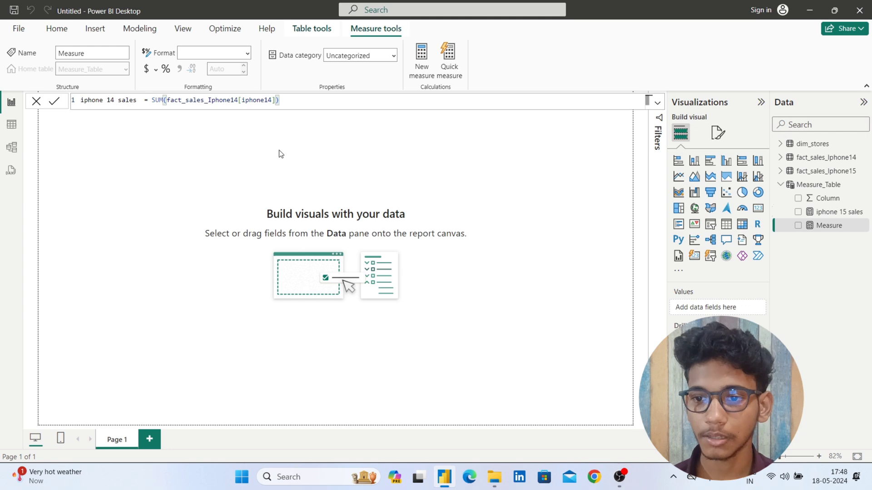
pyautogui.press('Return')
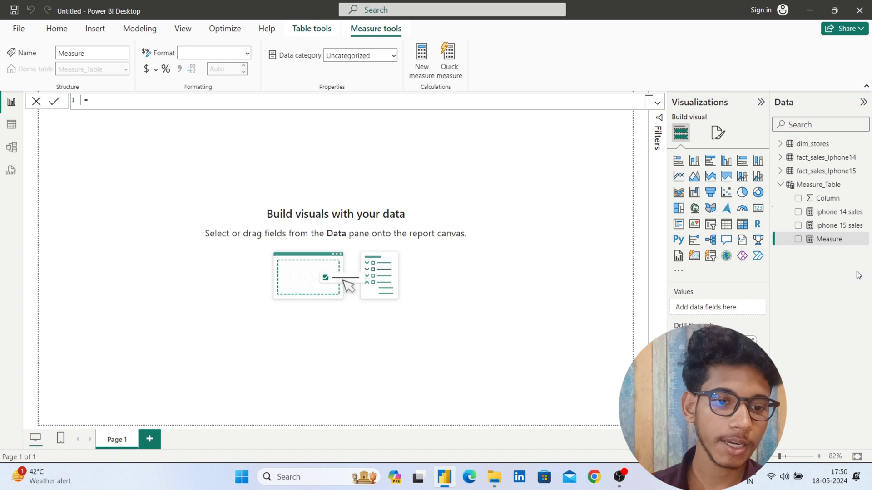
# Name the newly added measure in Measure_Table "Absolute_sales_variance" in its formula
pyautogui.click(838, 239)
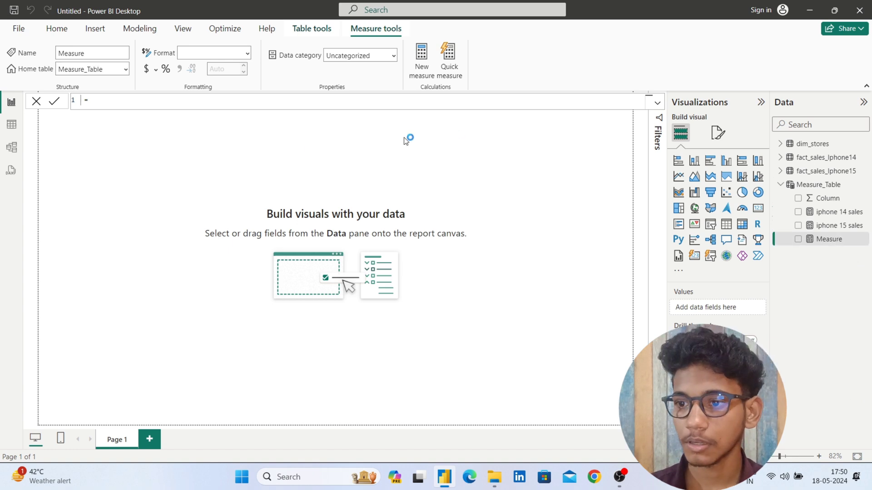
pyautogui.doubleClick(103, 100)
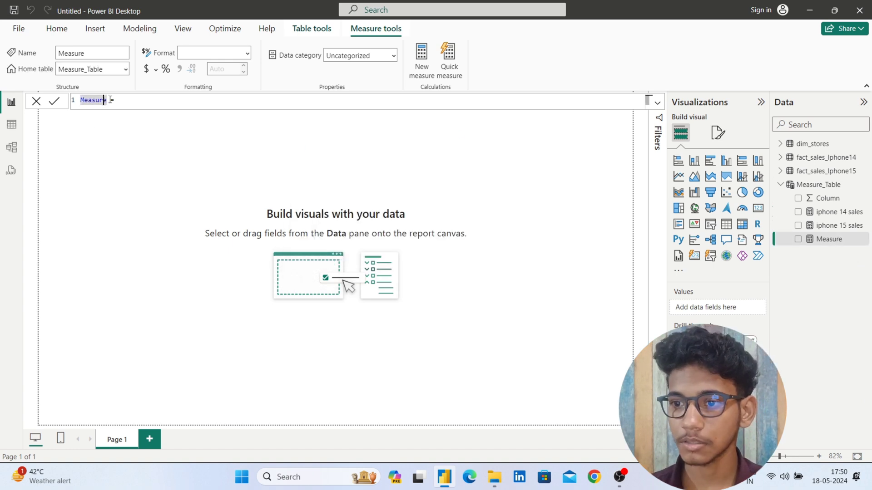
pyautogui.click(111, 100)
pyautogui.press('BackSpace')
pyautogui.press('BackSpace')
pyautogui.press('BackSpace')
pyautogui.press('BackSpace')
pyautogui.press('BackSpace')
pyautogui.press('BackSpace')
pyautogui.press('BackSpace')
pyautogui.press('BackSpace')
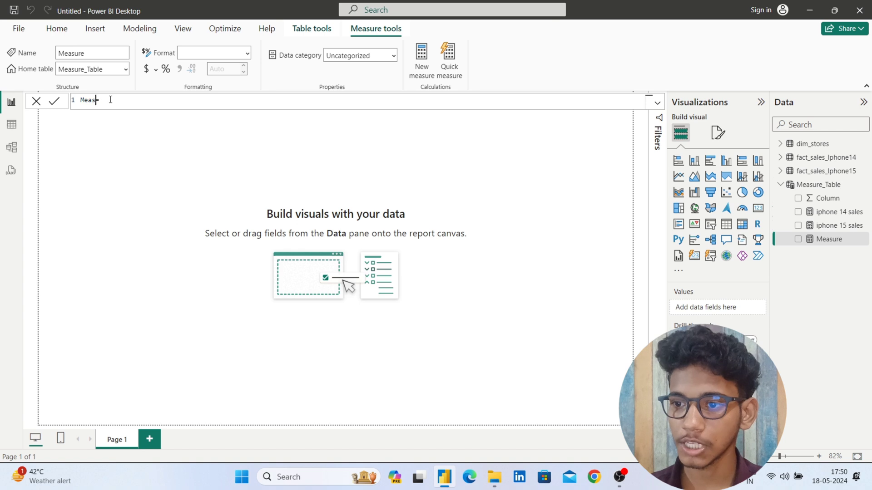
pyautogui.press('BackSpace')
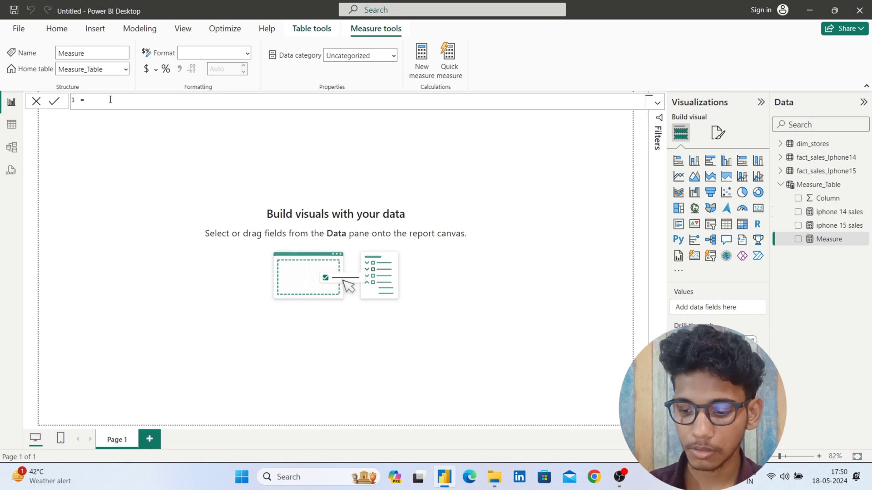
pyautogui.write('Absol')
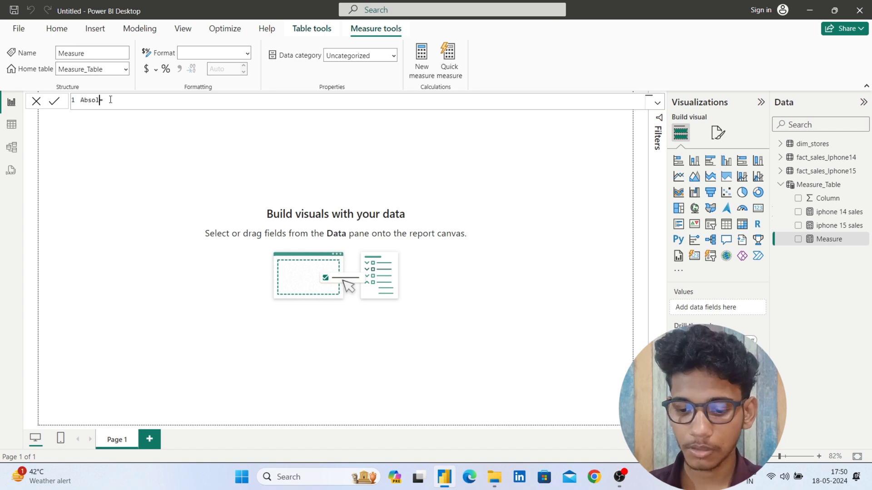
pyautogui.write('ute_ sales_')
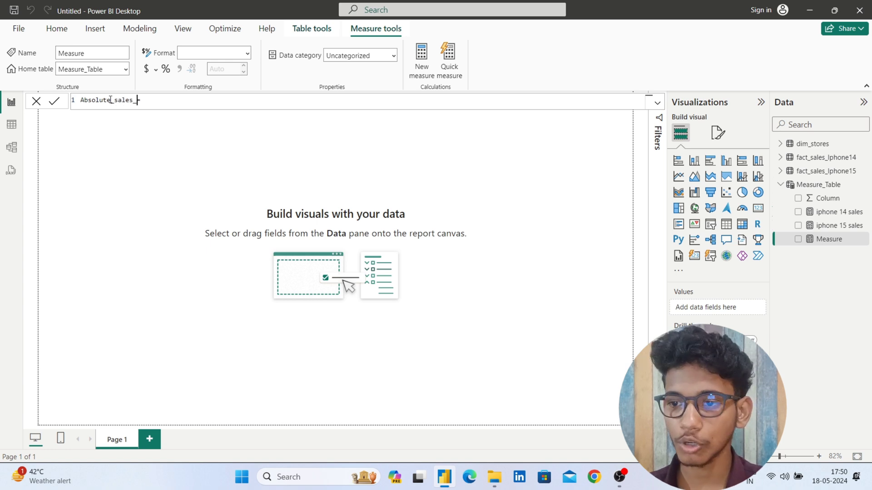
pyautogui.write(' var')
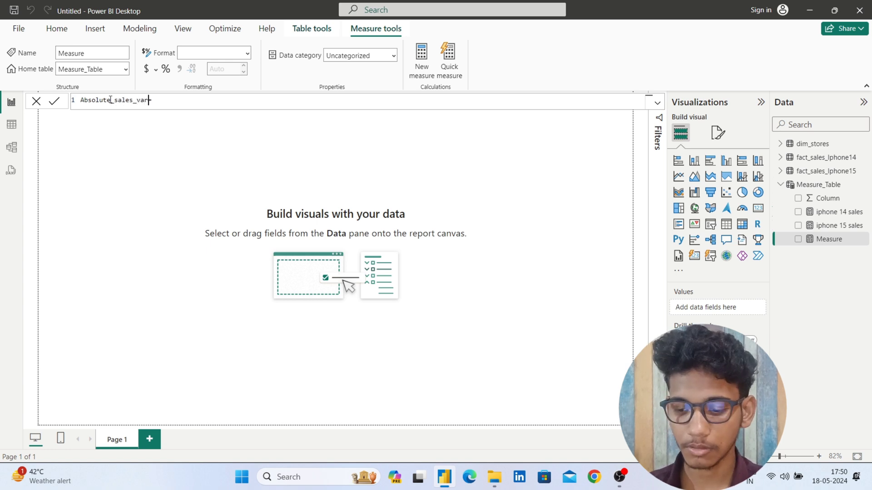
pyautogui.write('iance=')
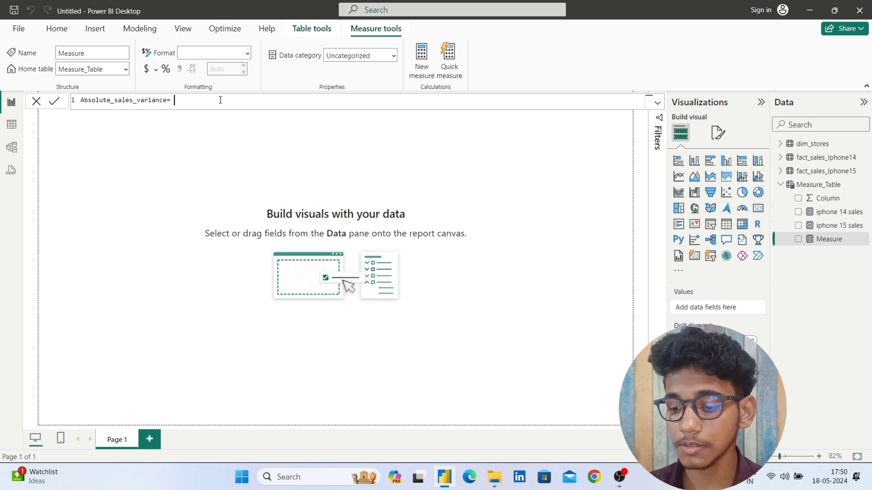
# Define the Absolute_sales_variance measure as ABS([iphone 15 sales]-[iphone 14 sales]) and commit it
pyautogui.write('A')
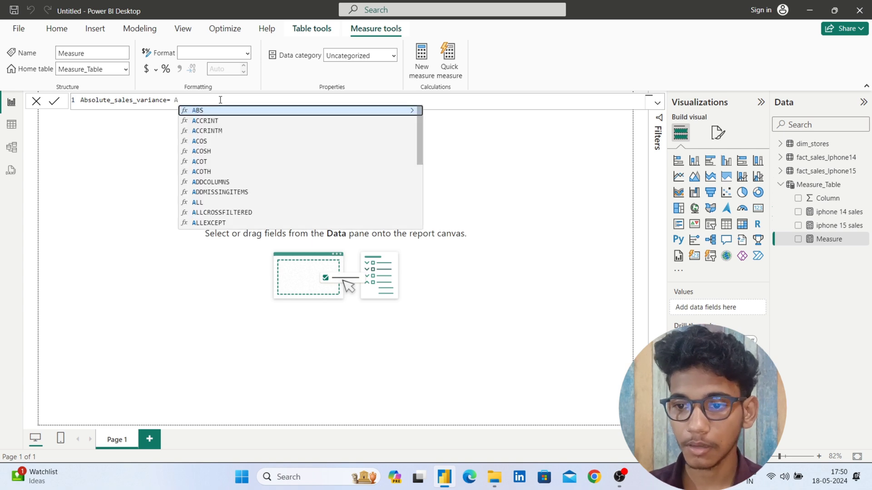
pyautogui.press('Tab')
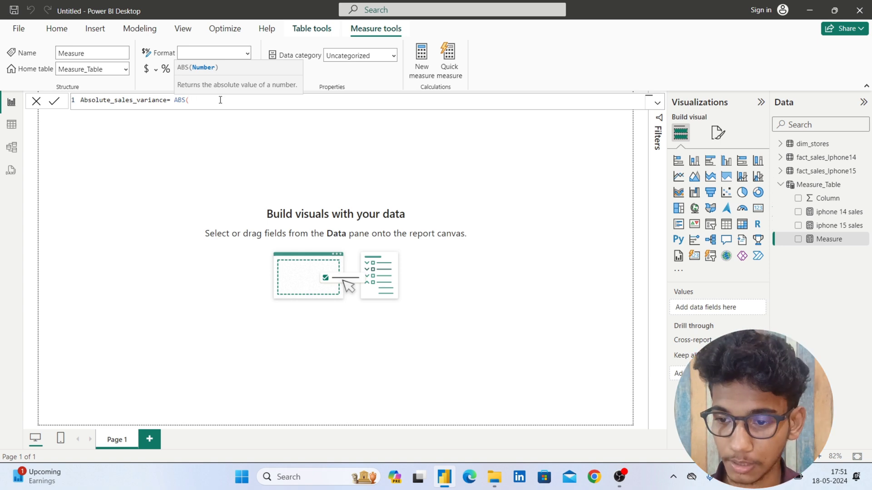
pyautogui.write('iphone')
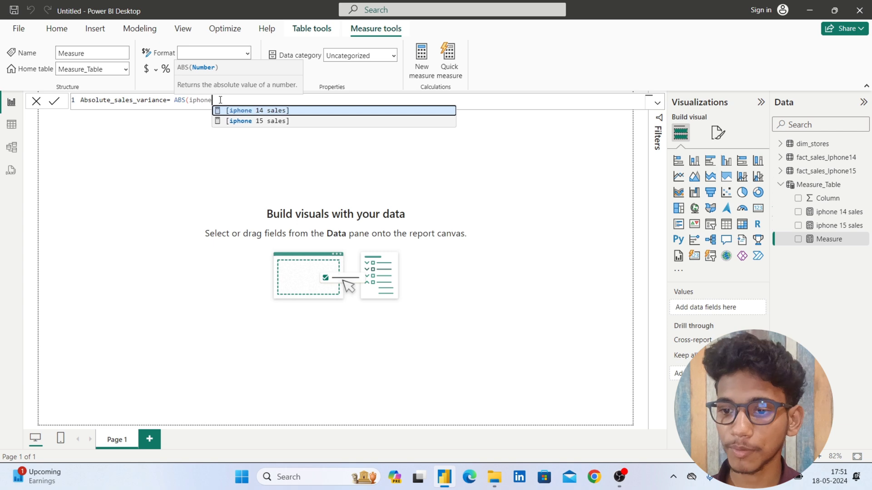
pyautogui.press('Down')
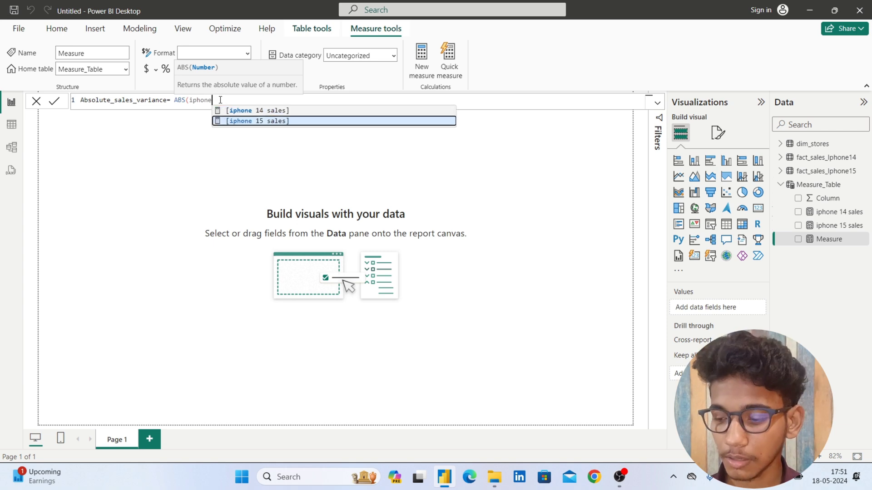
pyautogui.press('Tab')
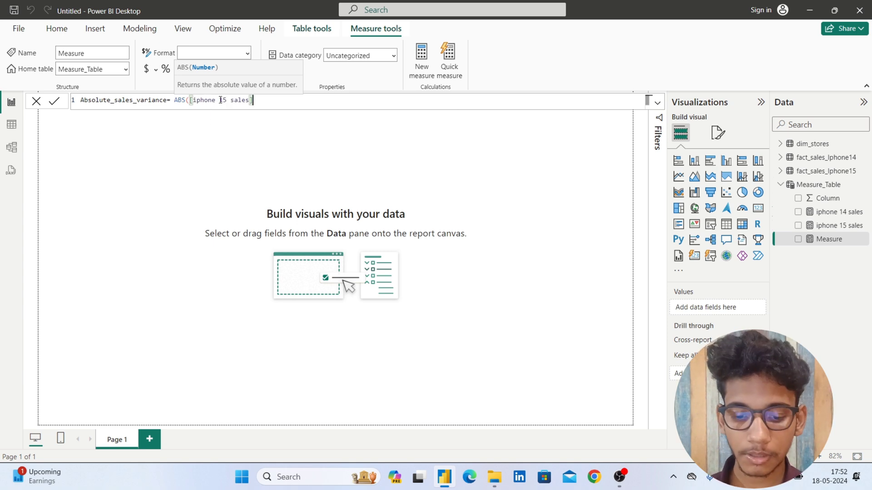
pyautogui.write('-')
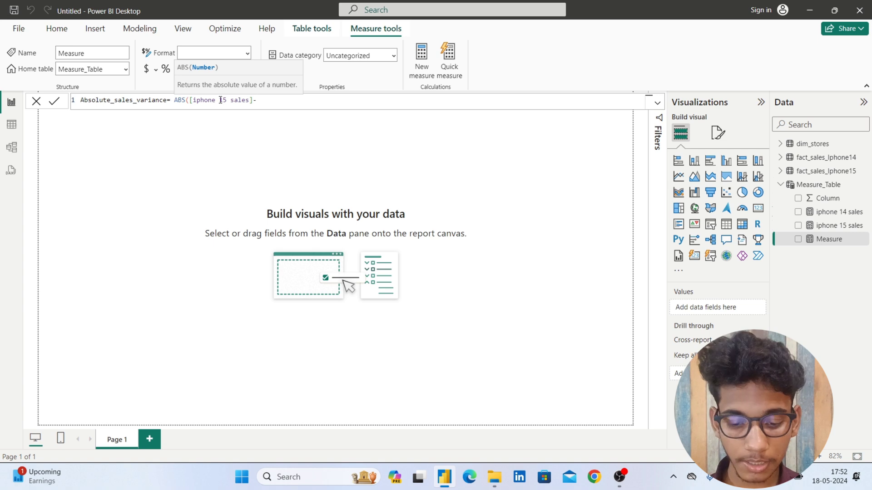
pyautogui.write('[')
pyautogui.press('Tab')
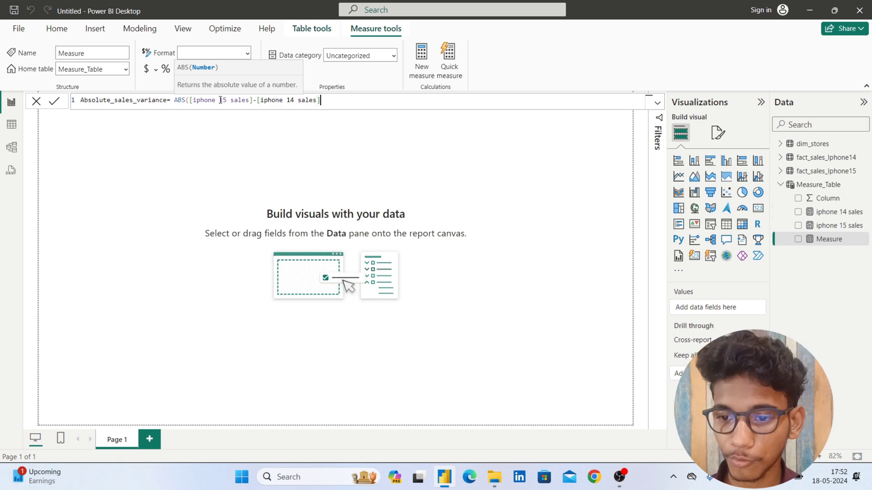
pyautogui.write(')')
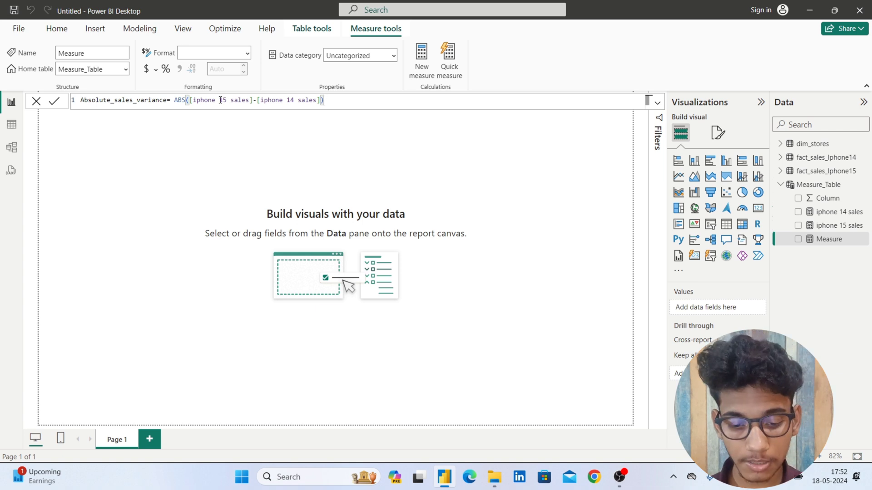
pyautogui.press('Return')
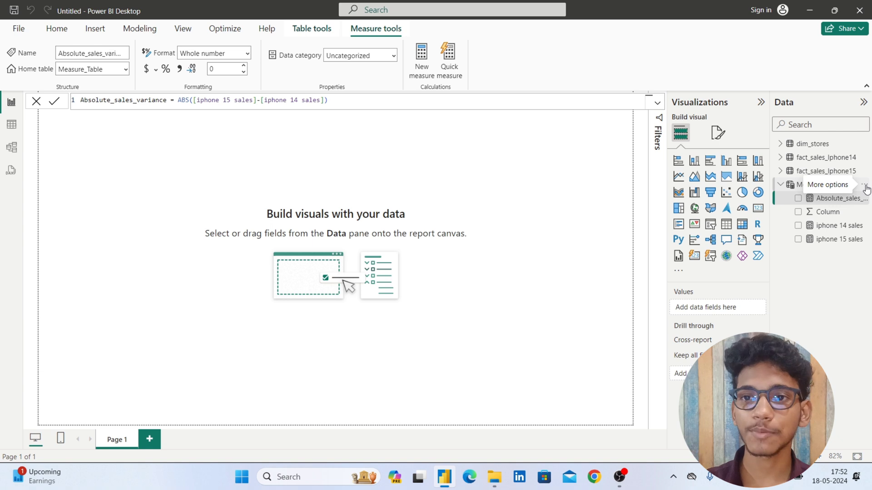
# Add another measure to Measure_Table and name it "sales variance %"
pyautogui.click(865, 188)
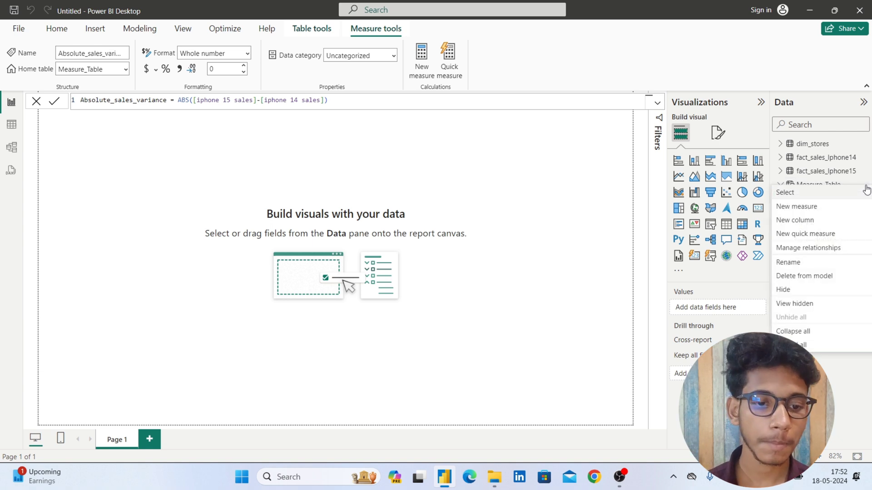
pyautogui.click(837, 207)
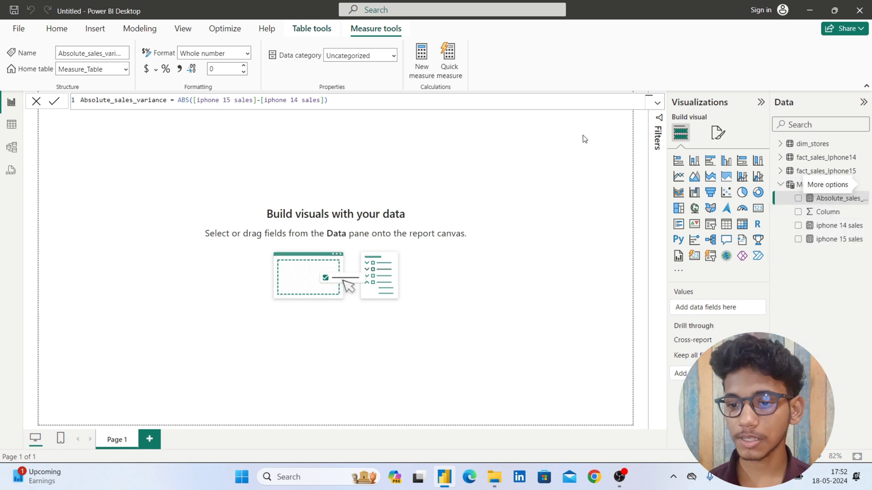
pyautogui.click(109, 101)
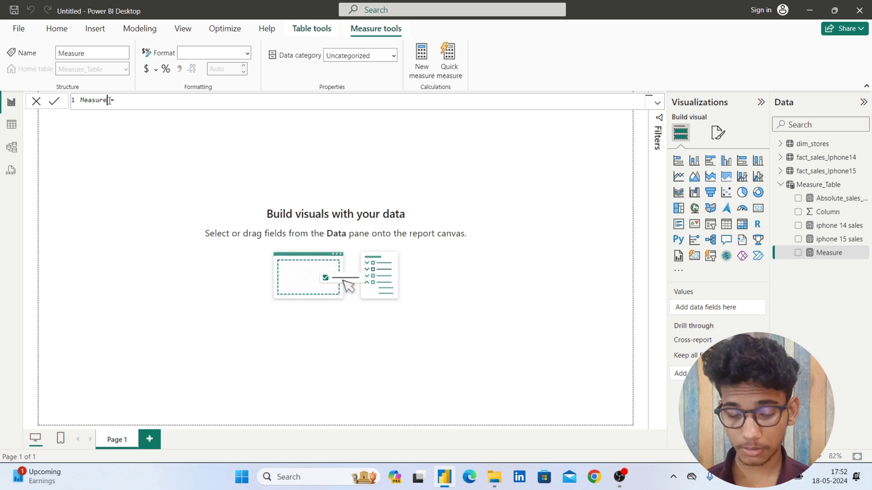
pyautogui.press('BackSpace')
pyautogui.press('BackSpace')
pyautogui.press('BackSpace')
pyautogui.press('BackSpace')
pyautogui.press('BackSpace')
pyautogui.press('BackSpace')
pyautogui.press('BackSpace')
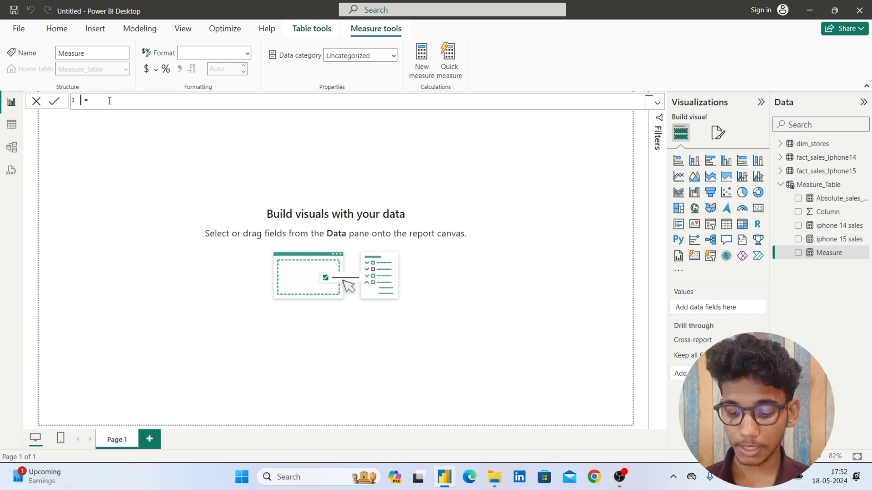
pyautogui.write('sales')
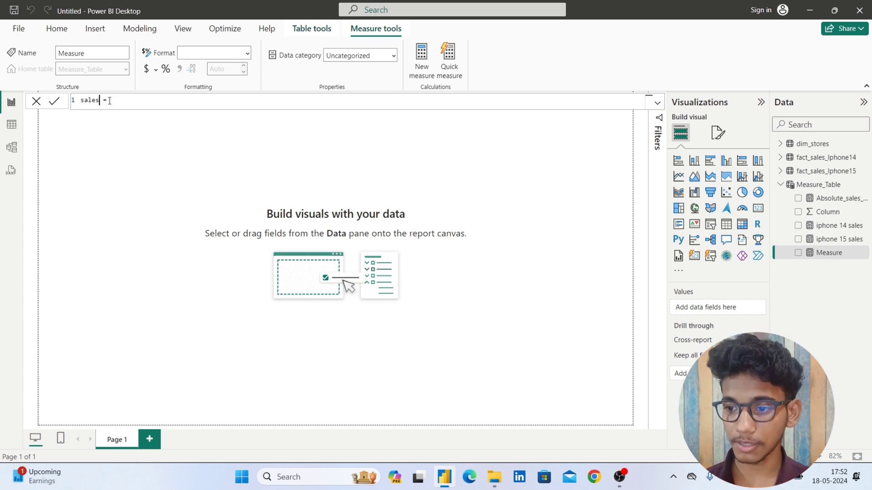
pyautogui.write(' varian')
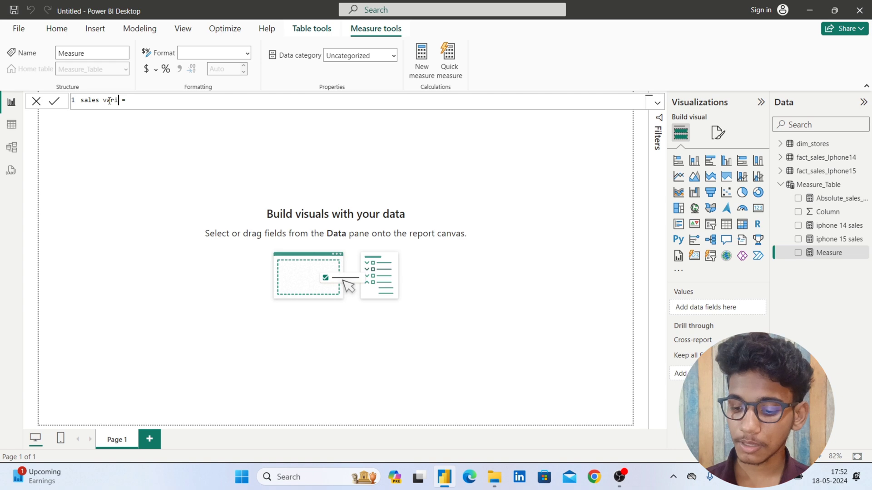
pyautogui.write('ce ')
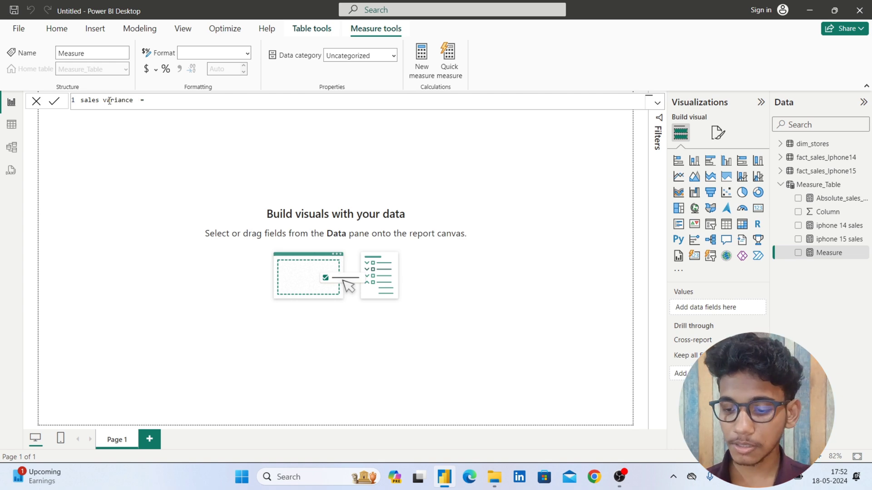
pyautogui.write('%')
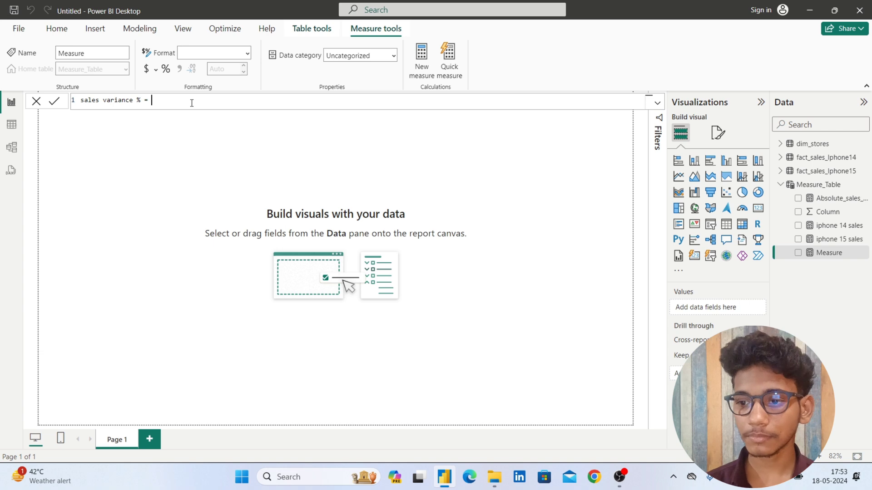
# Start the sales variance % formula with the difference [iphone 15 sales]-[iphone 14 sales]
pyautogui.write('[')
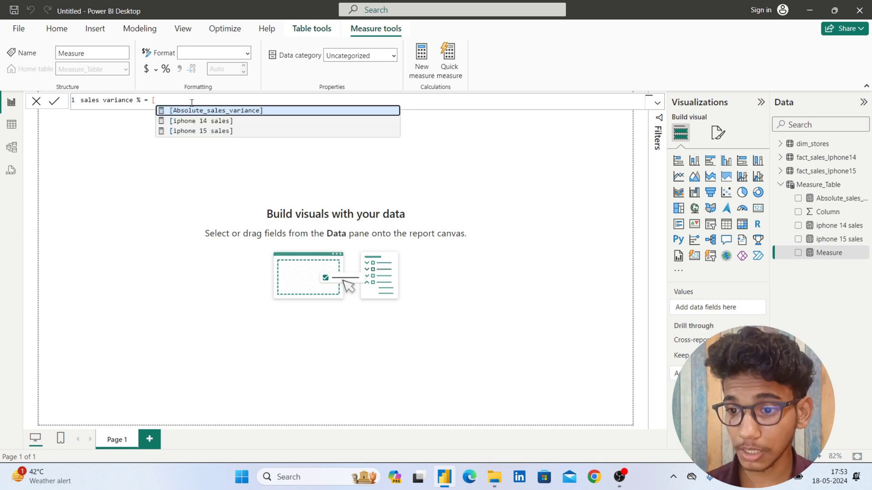
pyautogui.press('Down')
pyautogui.press('Down')
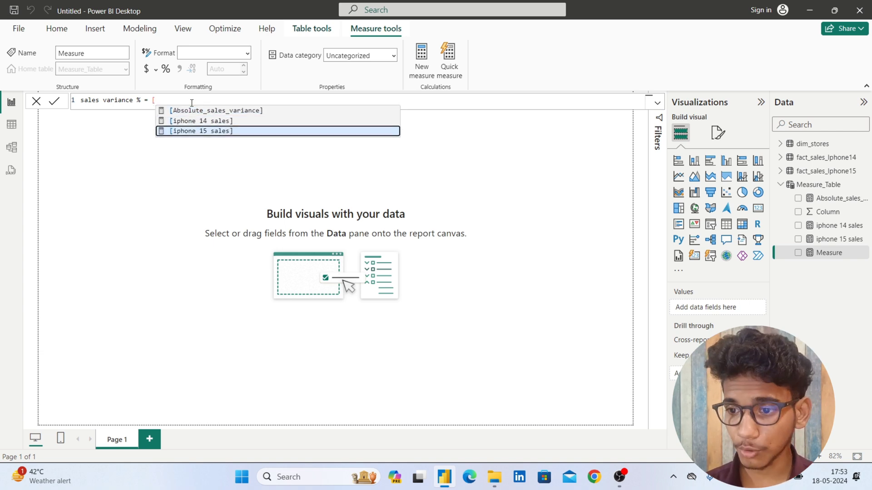
pyautogui.press('Tab')
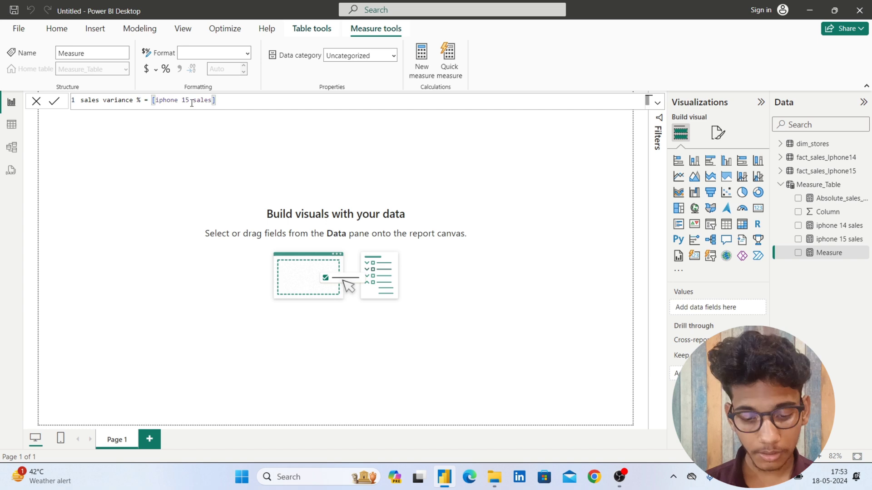
pyautogui.write('-')
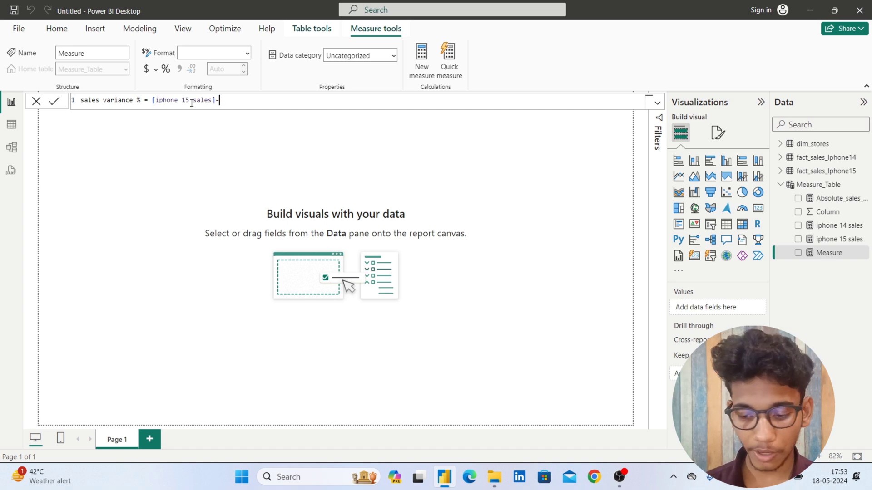
pyautogui.write('[iph')
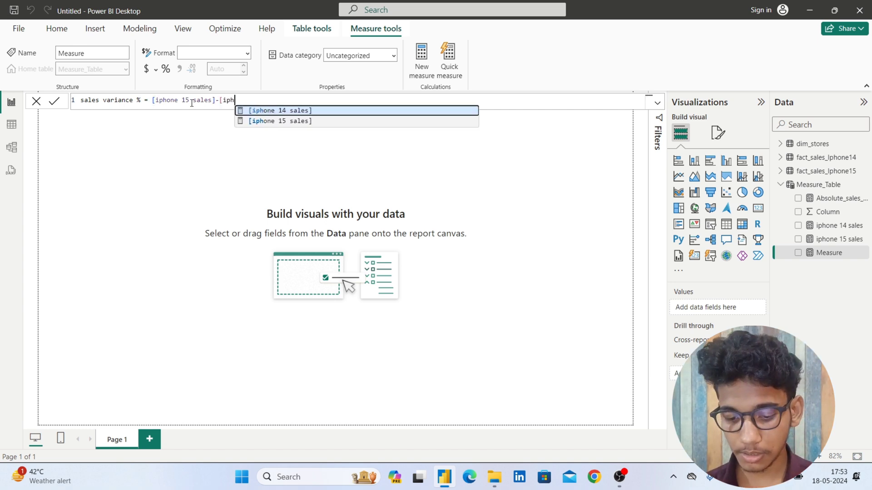
pyautogui.write('one')
pyautogui.press('Tab')
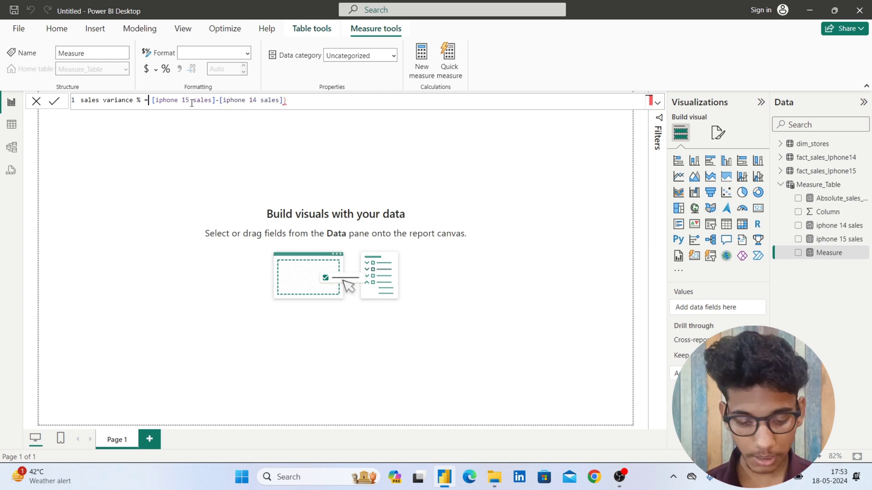
# Enclose the sales difference in parentheses, divide it by [iphone 14 sales], and commit the sales variance % measure
pyautogui.write('(')
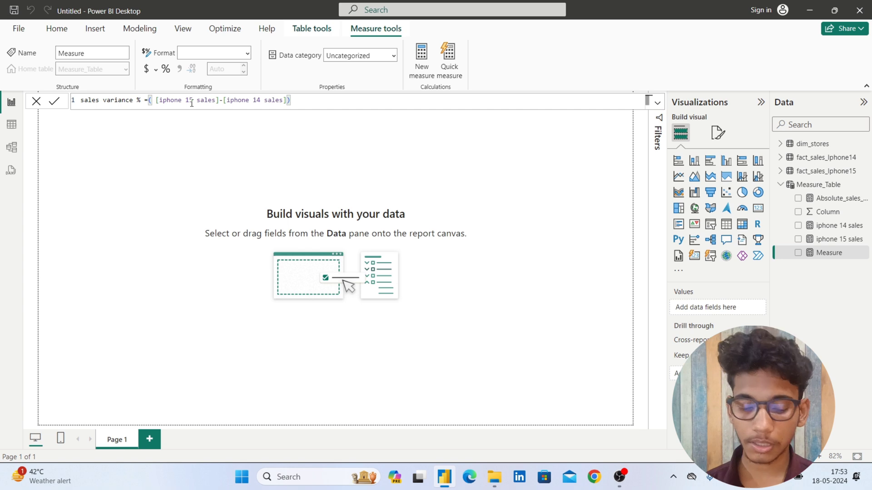
pyautogui.press('BackSpace')
pyautogui.write('(')
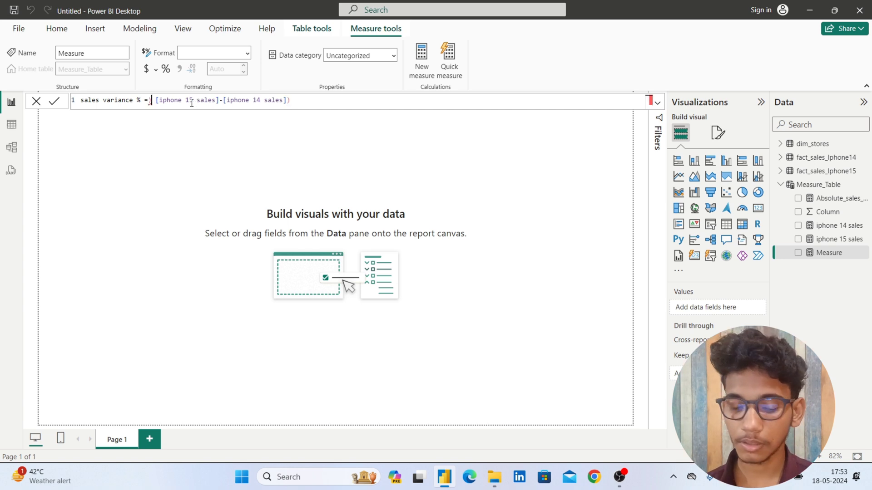
pyautogui.click(308, 102)
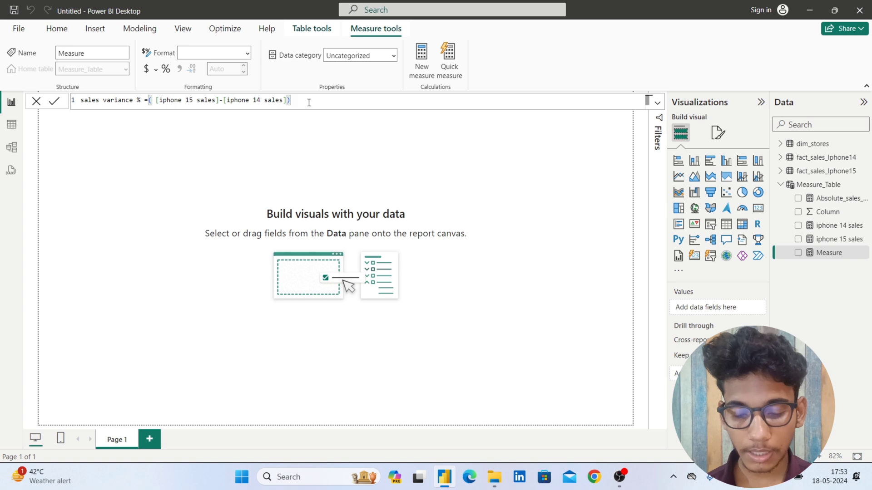
pyautogui.write('/[')
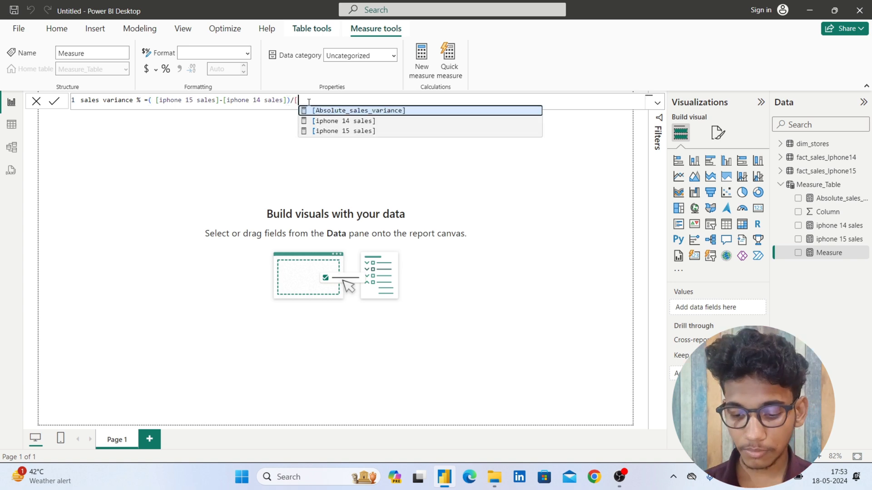
pyautogui.press('Down')
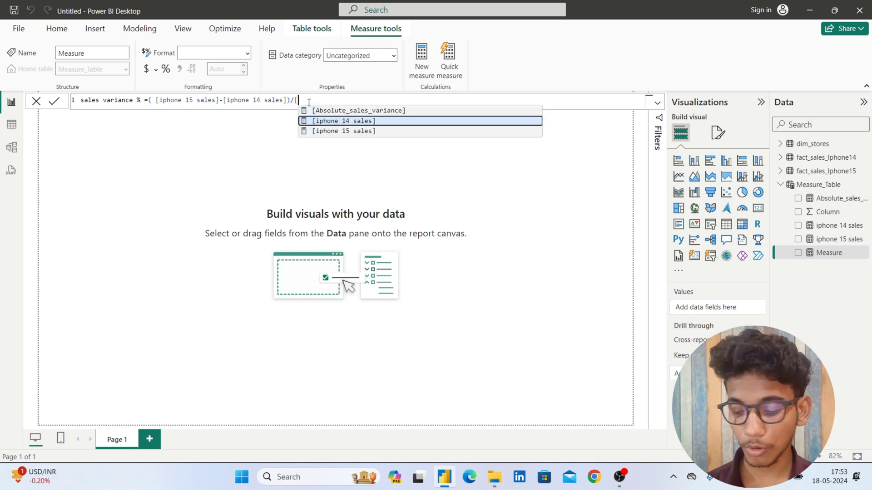
pyautogui.press('Tab')
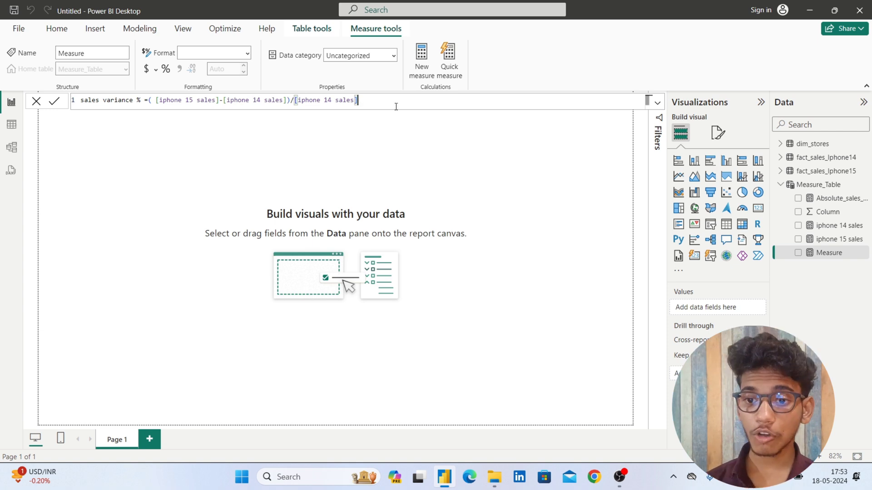
pyautogui.press('Return')
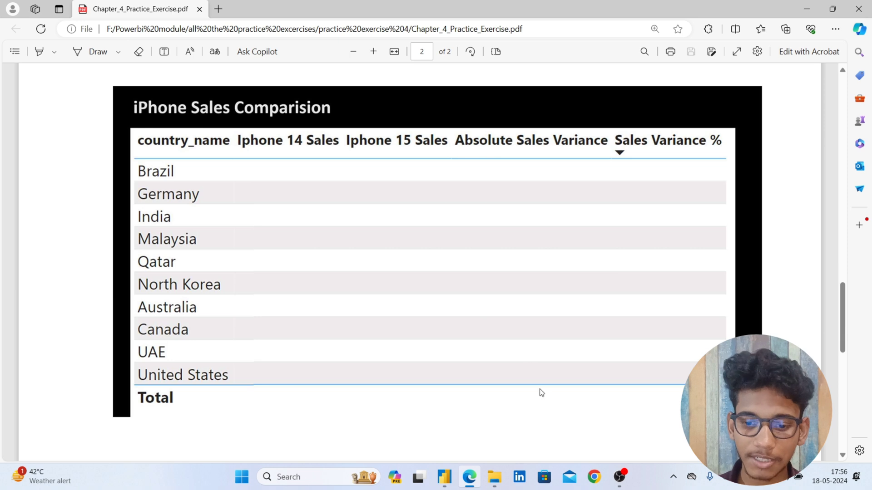
# Switch to Power BI Desktop and place country_name from dim_stores on the report canvas as a table visual
pyautogui.click(447, 486)
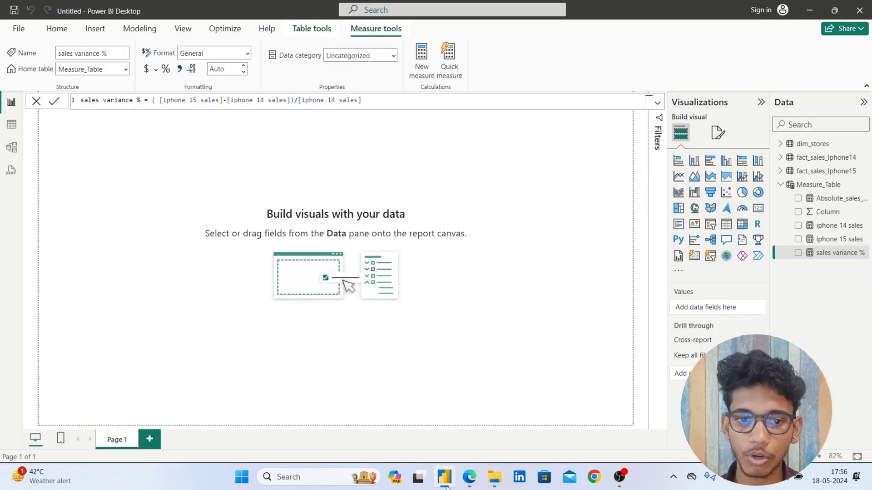
pyautogui.click(781, 172)
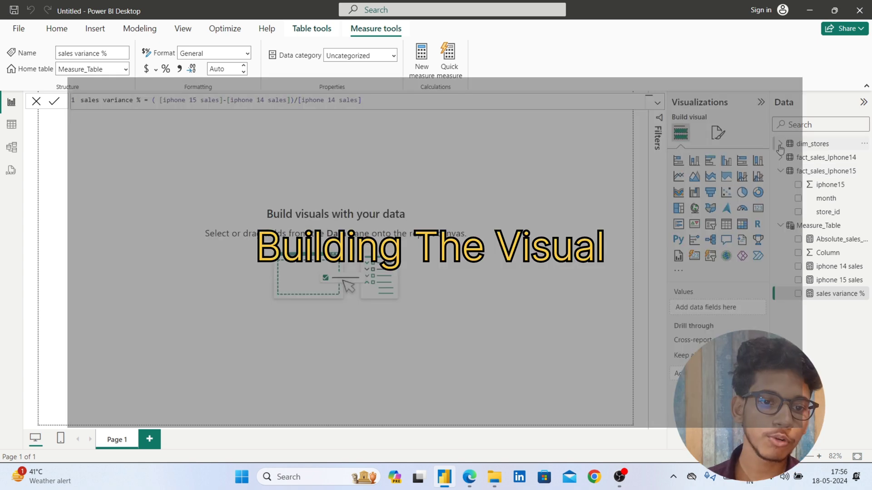
pyautogui.click(780, 144)
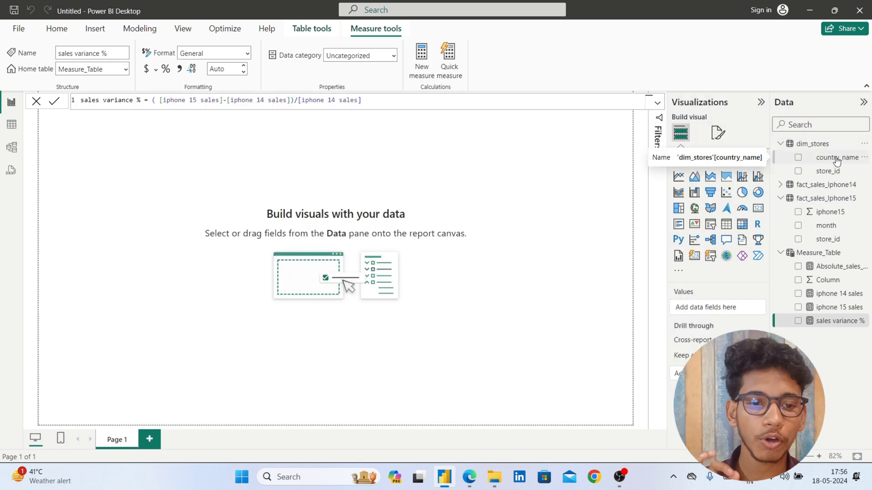
pyautogui.moveTo(837, 161); pyautogui.dragTo(237, 212)
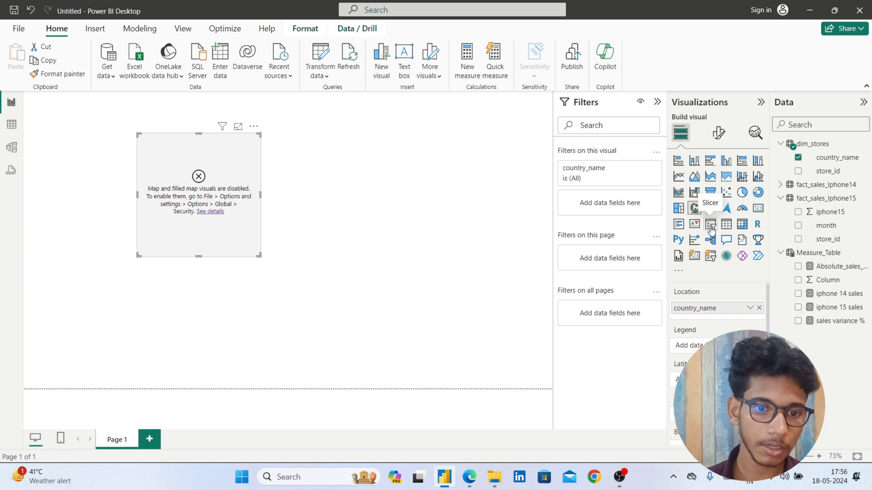
pyautogui.click(726, 225)
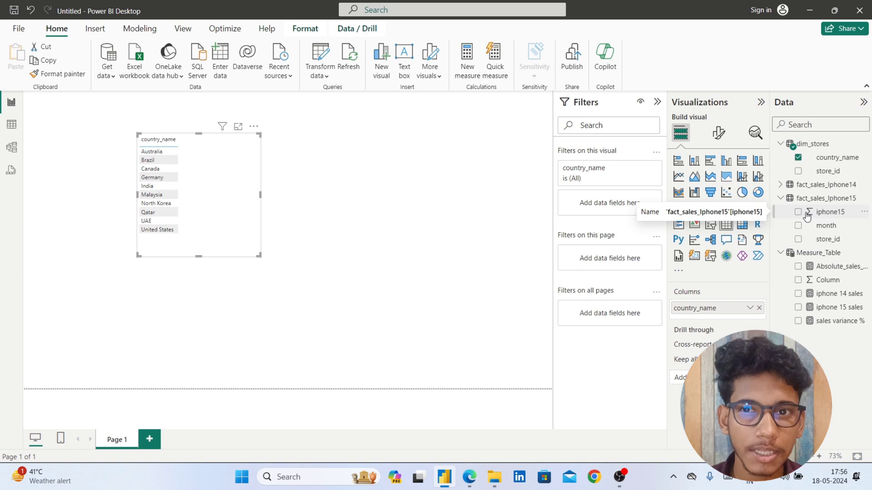
# Add the iphone 14 sales and iphone 15 sales measures as columns of the country table
pyautogui.click(837, 294)
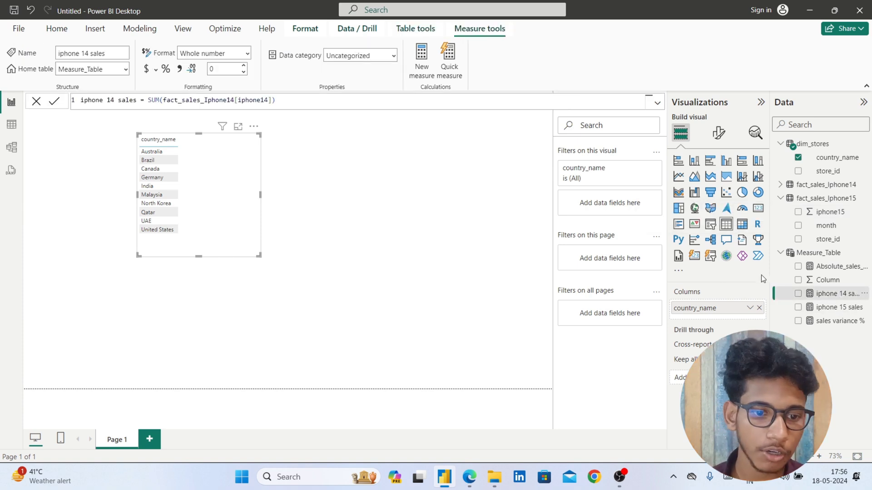
pyautogui.moveTo(850, 303); pyautogui.dragTo(223, 157)
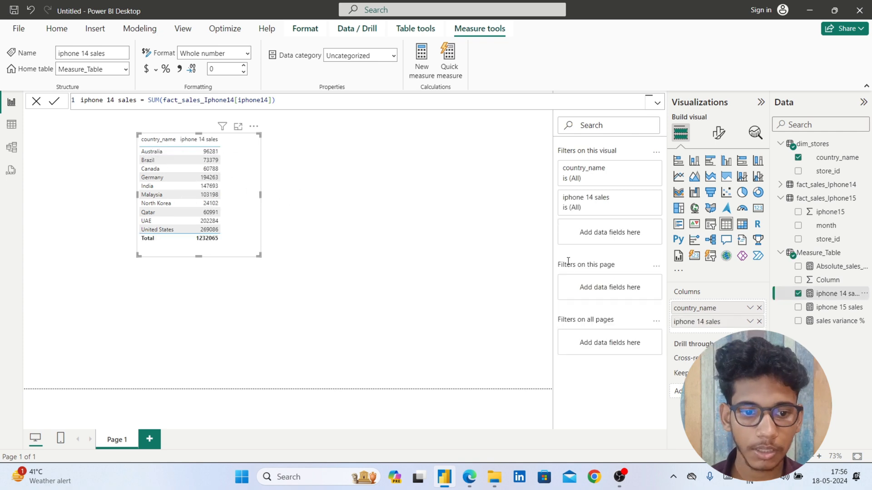
pyautogui.moveTo(838, 307); pyautogui.dragTo(220, 157)
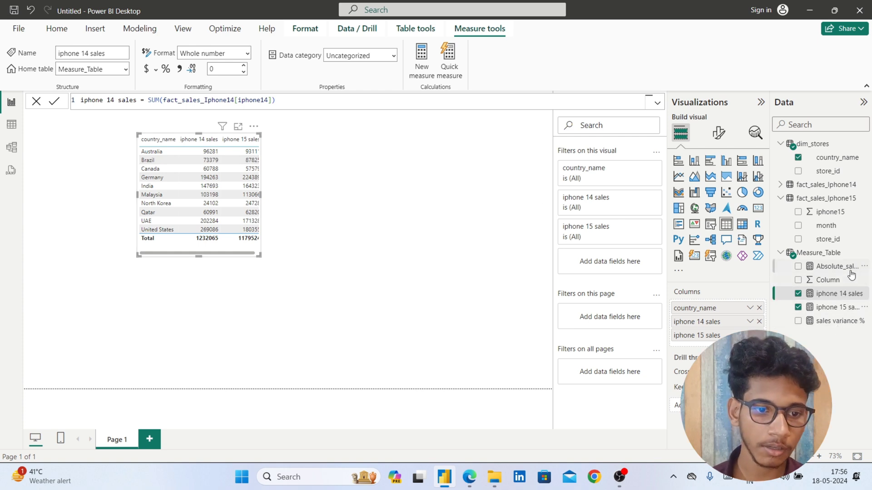
# Add the Absolute_sales_variance measure to the country table and widen the visual to make room for more columns
pyautogui.moveTo(852, 274); pyautogui.dragTo(228, 159)
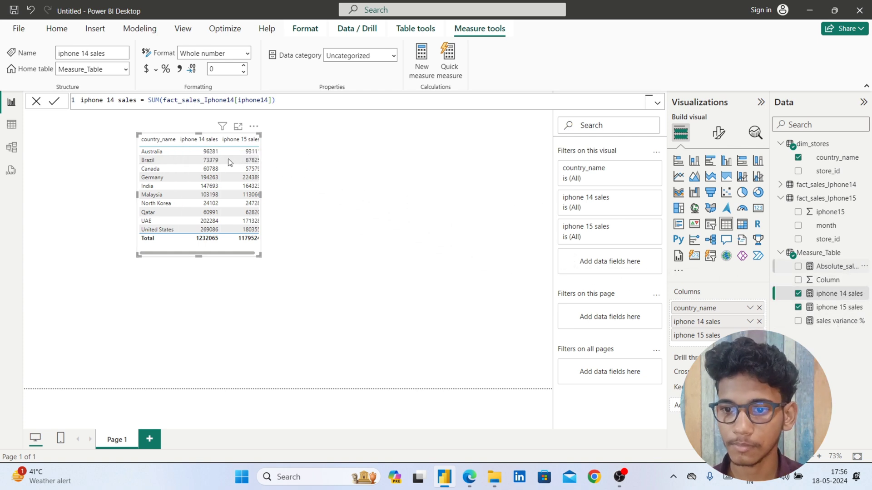
pyautogui.click(262, 195)
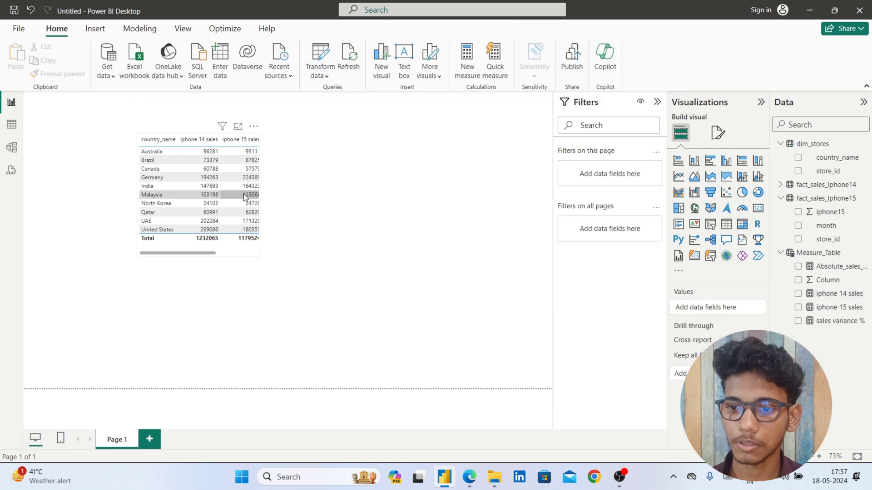
pyautogui.click(266, 198)
pyautogui.moveTo(267, 199); pyautogui.dragTo(466, 197)
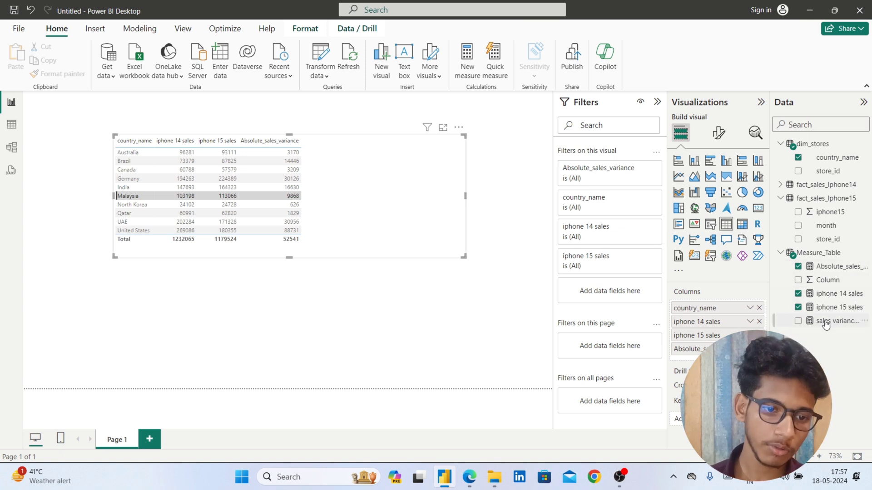
# Add the sales variance % measure to the table, narrow the visual to fit its columns, and clear the Malaysia row selection
pyautogui.moveTo(789, 321); pyautogui.dragTo(361, 151)
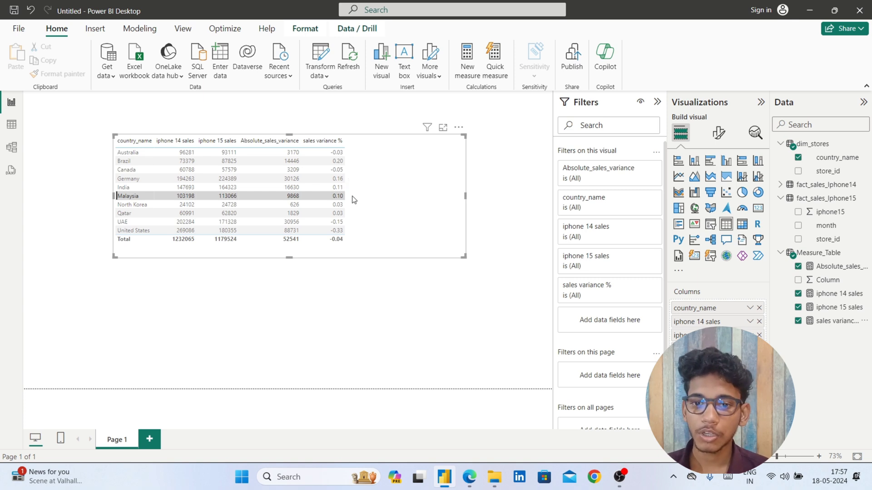
pyautogui.moveTo(464, 194); pyautogui.dragTo(374, 205)
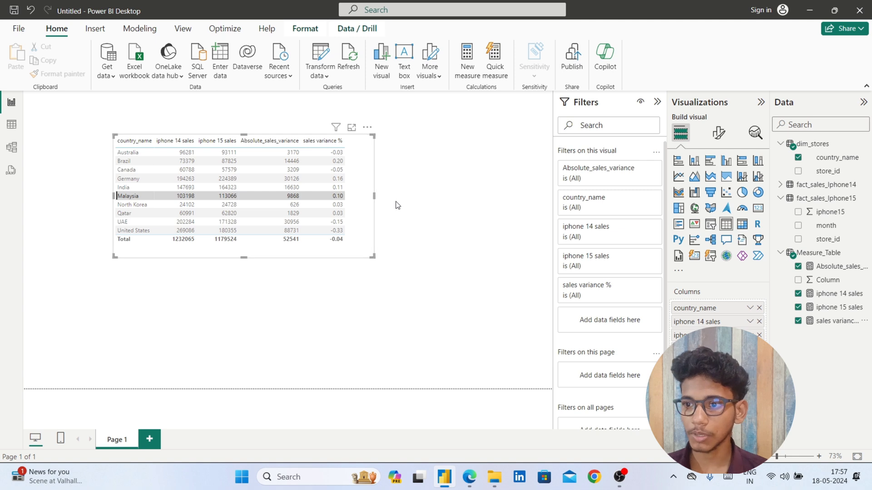
pyautogui.click(392, 203)
pyautogui.click(332, 197)
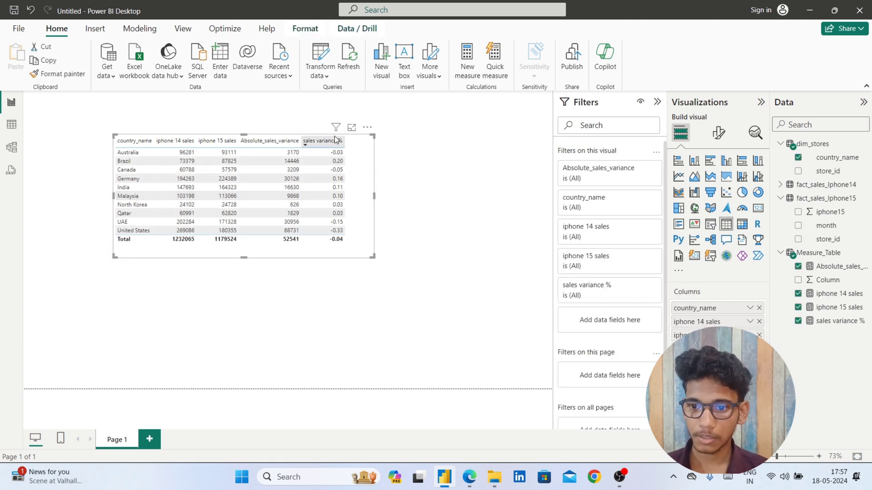
# Sort the table by sales variance % in descending order and set that measure's format to Percentage
pyautogui.click(336, 143)
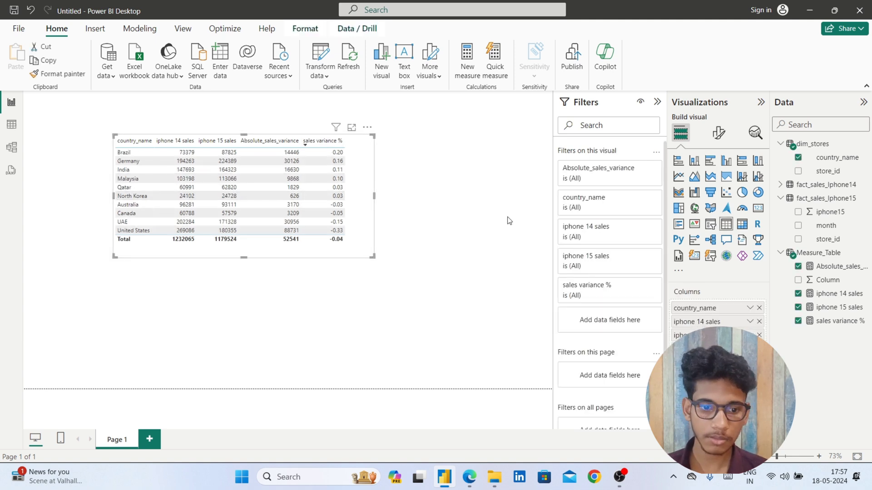
pyautogui.click(816, 323)
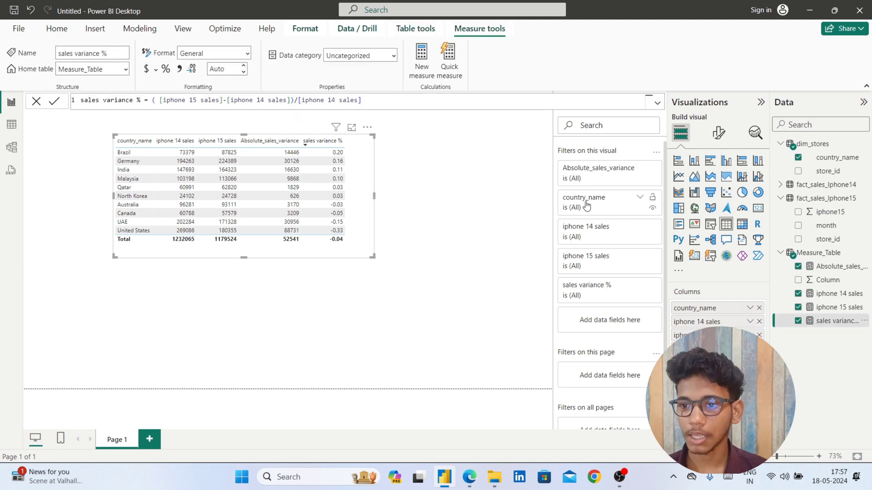
pyautogui.click(248, 55)
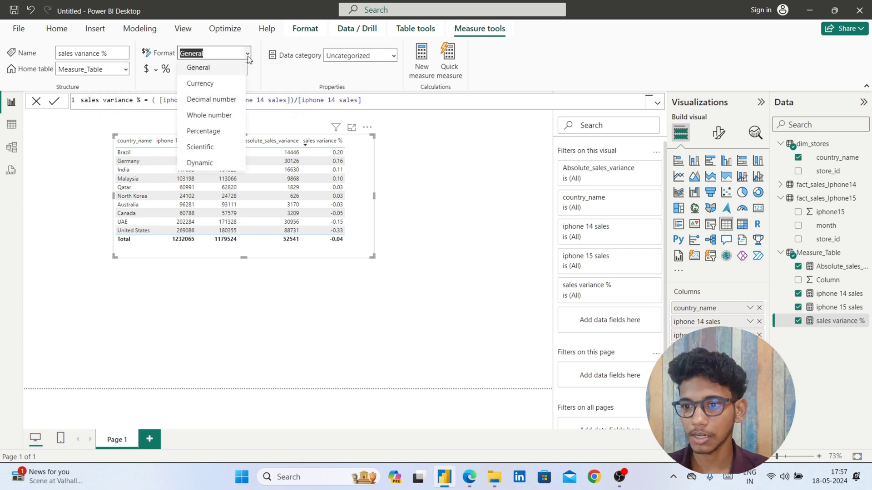
pyautogui.click(213, 131)
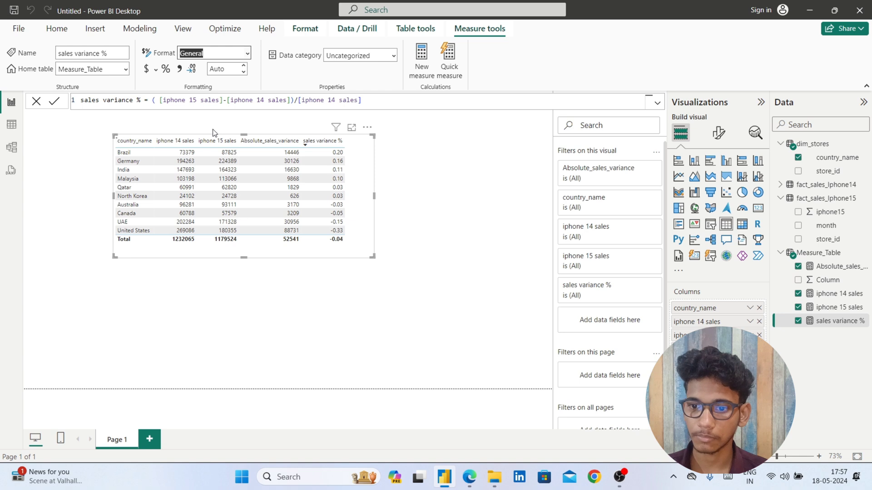